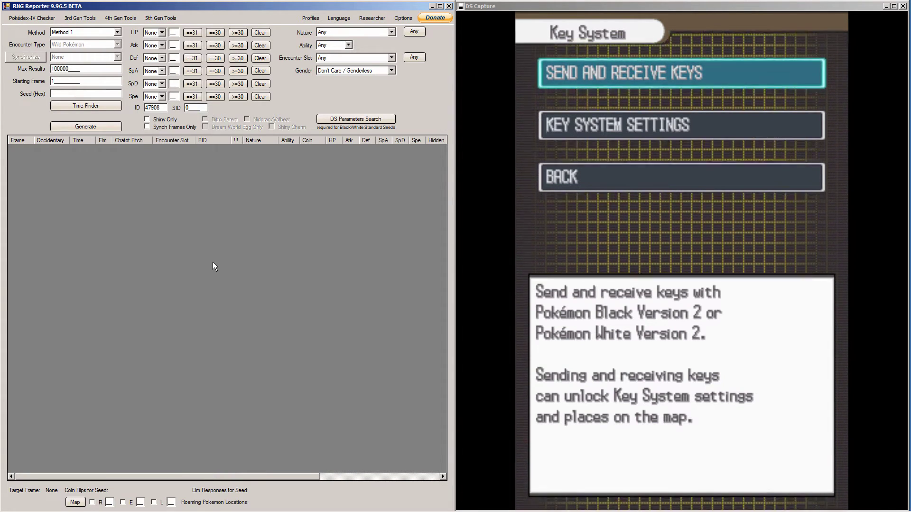
- Open the 5th Generation Time Finder and move its window over the main search window
{"action": "left_click", "coordinate": [96, 108]}
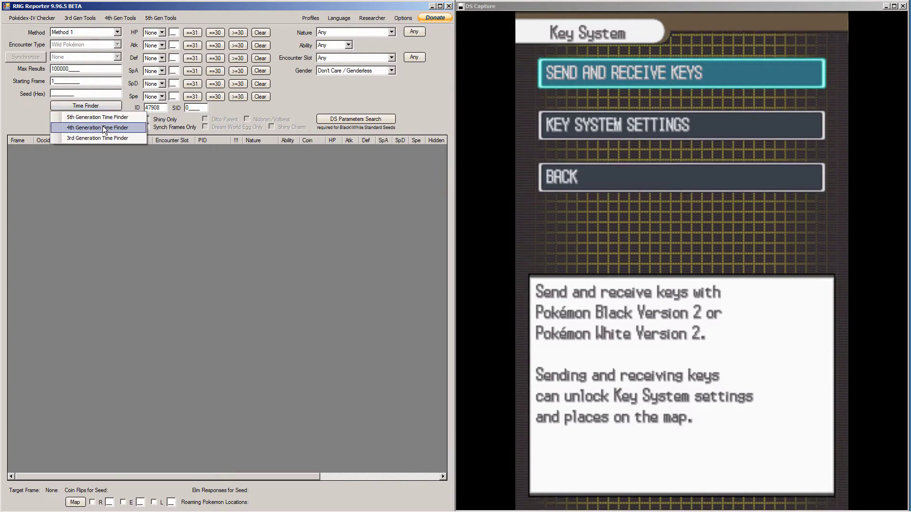
{"action": "left_click", "coordinate": [102, 120]}
{"action": "left_click_drag", "start_coordinate": [145, 96], "coordinate": [81, 22]}
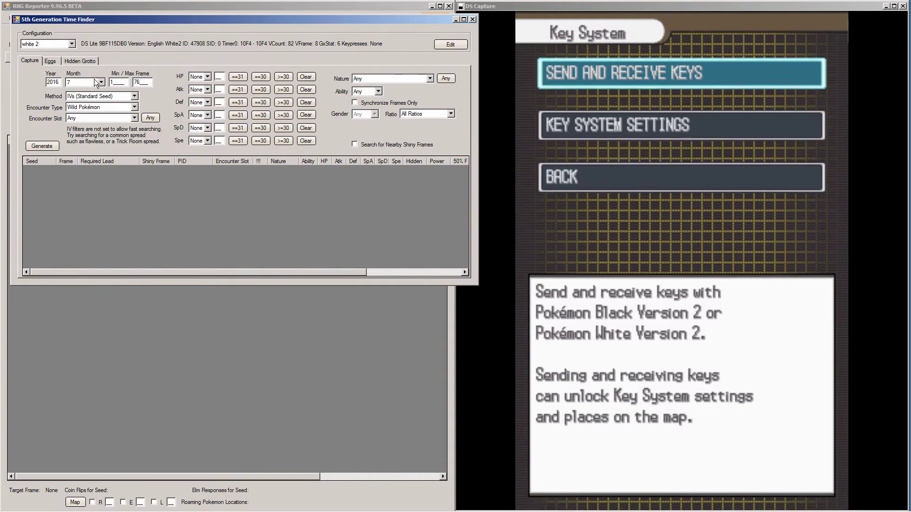
- Set the capture search's minimum frame to 16, with 76 as the maximum frame
{"action": "left_click", "coordinate": [117, 82]}
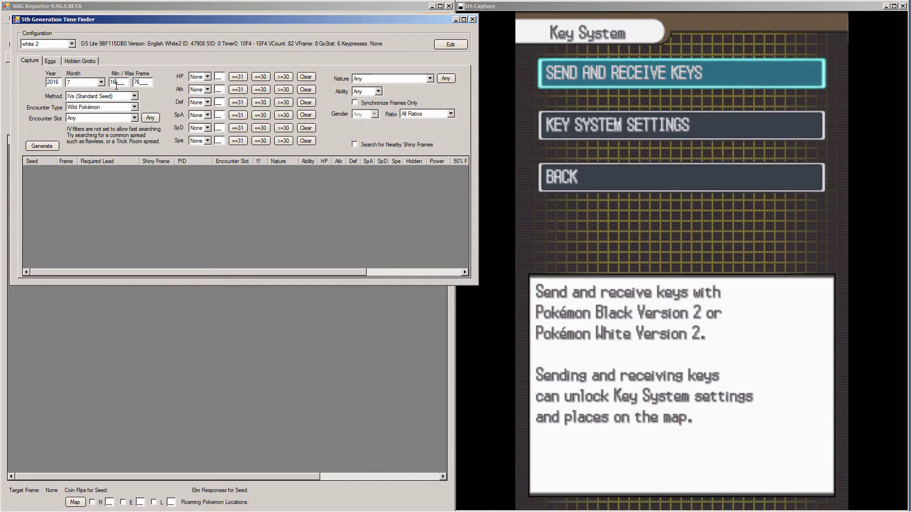
{"action": "left_click", "coordinate": [142, 84]}
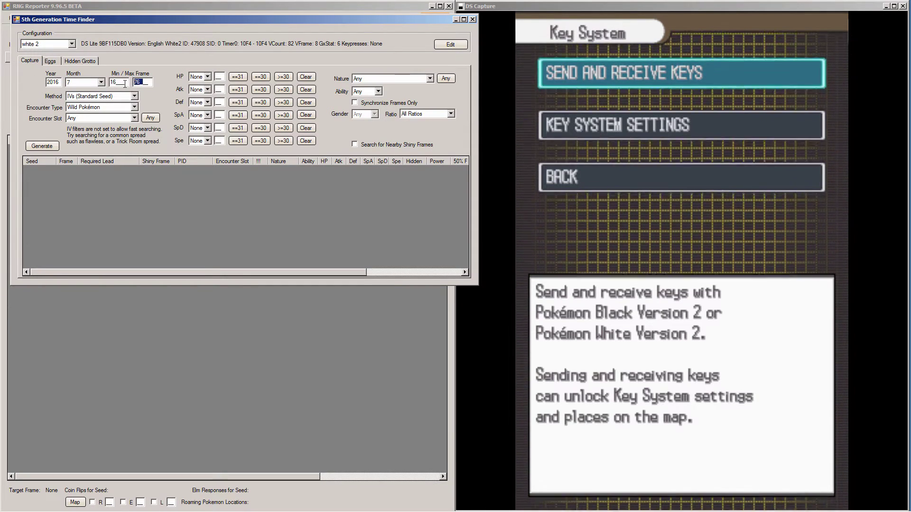
{"action": "left_click", "coordinate": [141, 84]}
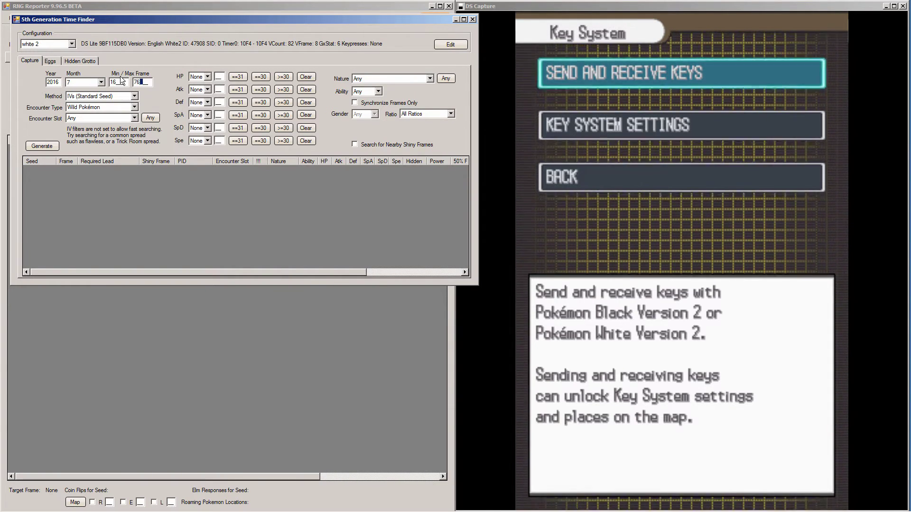
{"action": "double_click", "coordinate": [122, 81]}
{"action": "left_click", "coordinate": [27, 168]}
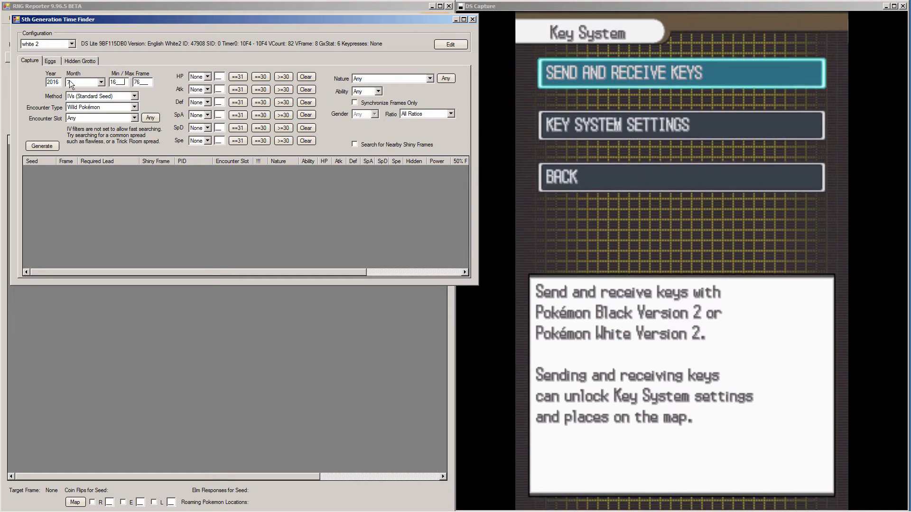
{"action": "type", "text": "7"}
{"action": "key", "text": "Tab"}
{"action": "key", "text": "Tab"}
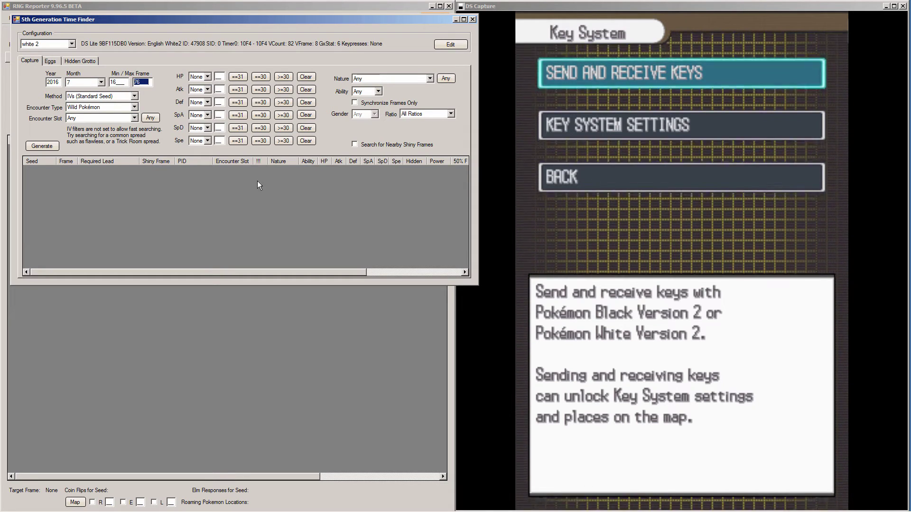
- Add more months to the capture search, including months 1 through 6
{"action": "left_click", "coordinate": [100, 82]}
{"action": "left_click", "coordinate": [76, 93]}
{"action": "left_click", "coordinate": [76, 105]}
{"action": "left_click", "coordinate": [78, 116]}
{"action": "left_click", "coordinate": [78, 128]}
{"action": "left_click", "coordinate": [79, 138]}
{"action": "left_click", "coordinate": [78, 150]}
{"action": "left_click", "coordinate": [78, 173]}
{"action": "left_click", "coordinate": [132, 225]}
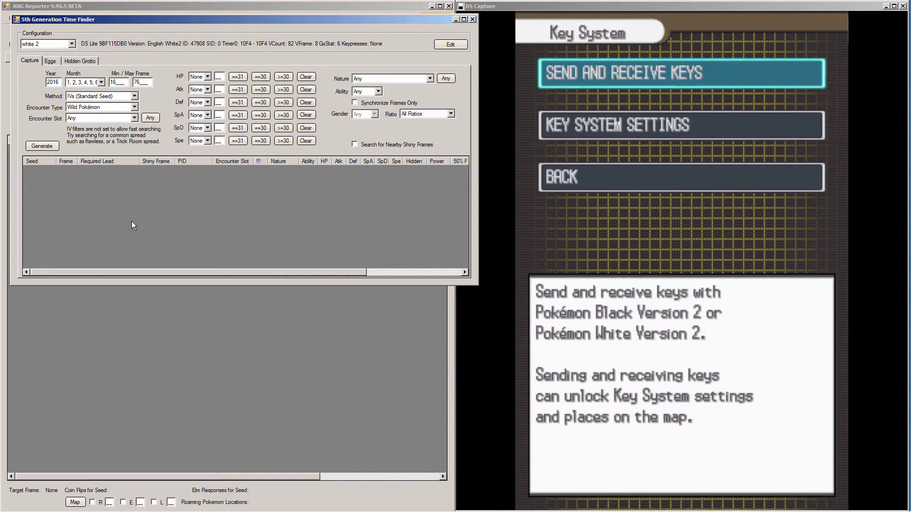
- Require IVs of exactly 31 in HP, Def, SpA, SpD and Spe for Wild Pokémon, and generate the seed list
{"action": "left_click", "coordinate": [238, 77]}
{"action": "left_click", "coordinate": [238, 102]}
{"action": "left_click", "coordinate": [237, 115]}
{"action": "left_click", "coordinate": [238, 128]}
{"action": "left_click", "coordinate": [238, 141]}
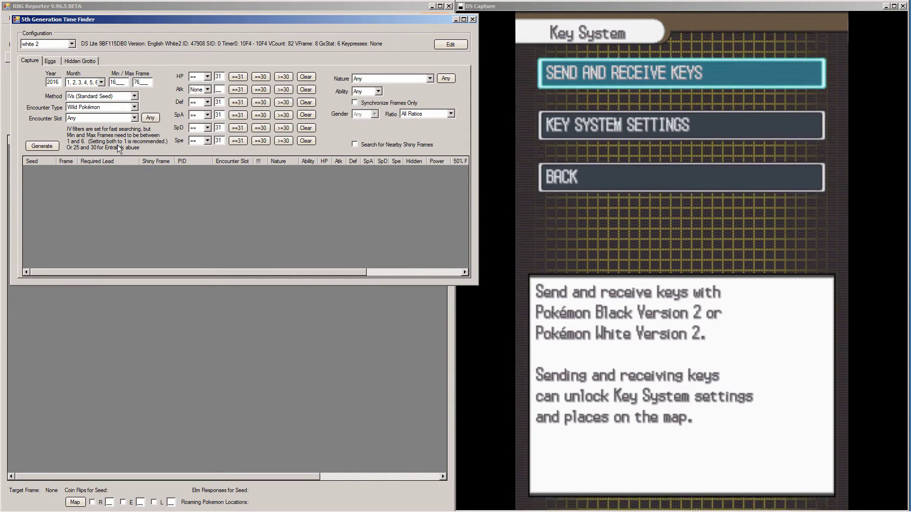
{"action": "left_click", "coordinate": [112, 106]}
{"action": "left_click", "coordinate": [112, 104]}
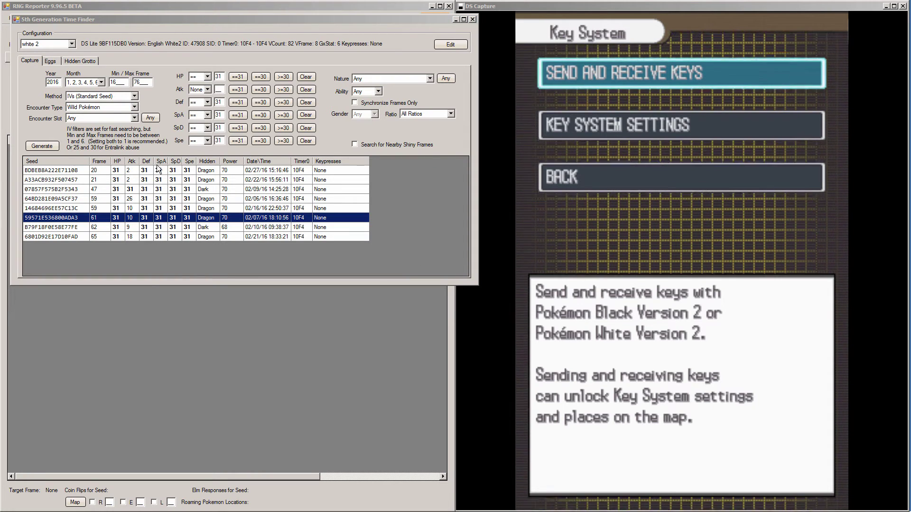
- Examine the generated seeds one by one, comparing their frame numbers and Attack IVs
{"action": "left_click", "coordinate": [161, 151]}
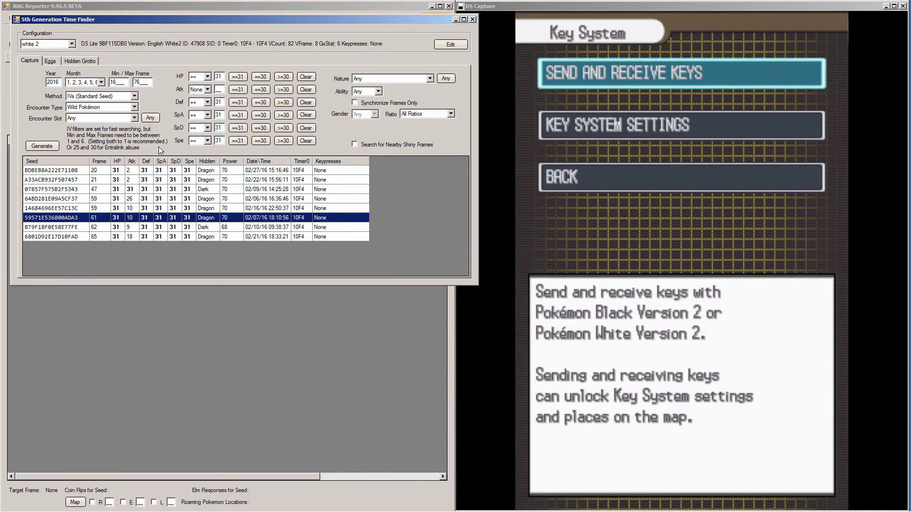
{"action": "left_click", "coordinate": [122, 173]}
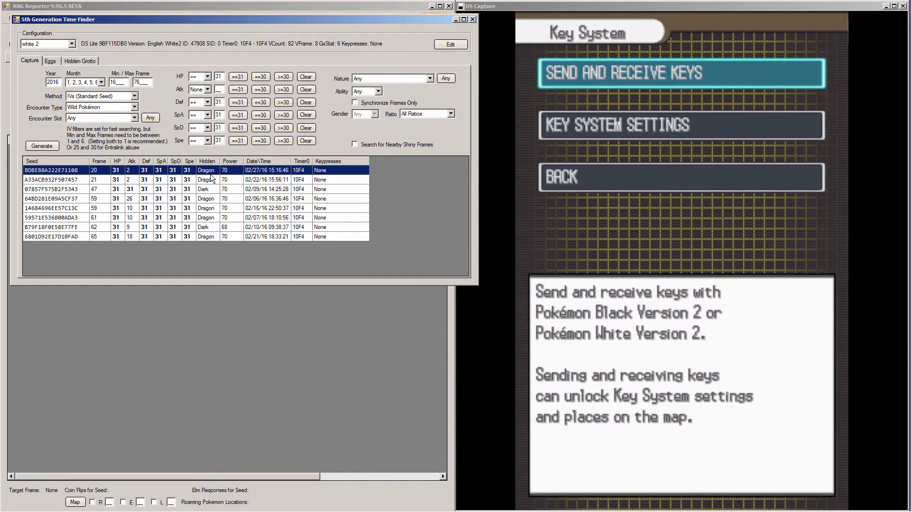
{"action": "left_click", "coordinate": [98, 181]}
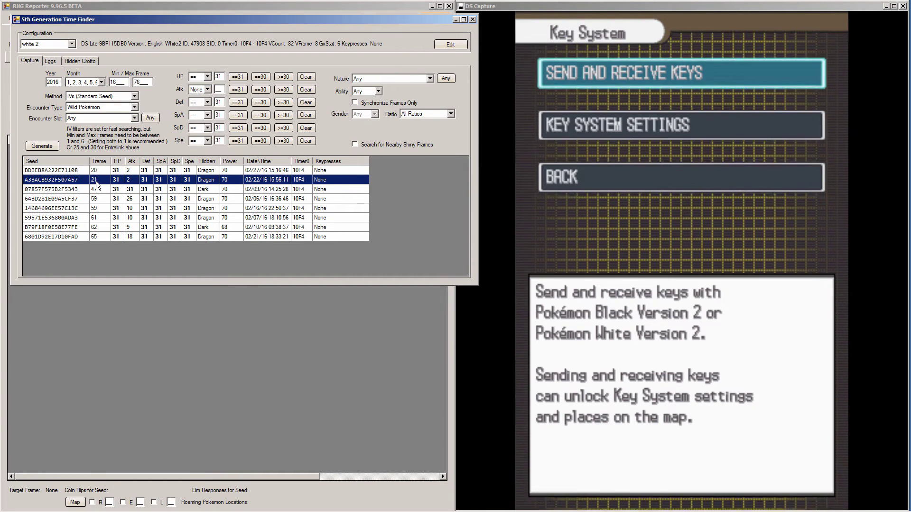
{"action": "left_click", "coordinate": [96, 191]}
{"action": "left_click", "coordinate": [98, 200]}
{"action": "left_click", "coordinate": [98, 210]}
{"action": "left_click", "coordinate": [105, 228]}
{"action": "left_click", "coordinate": [100, 237]}
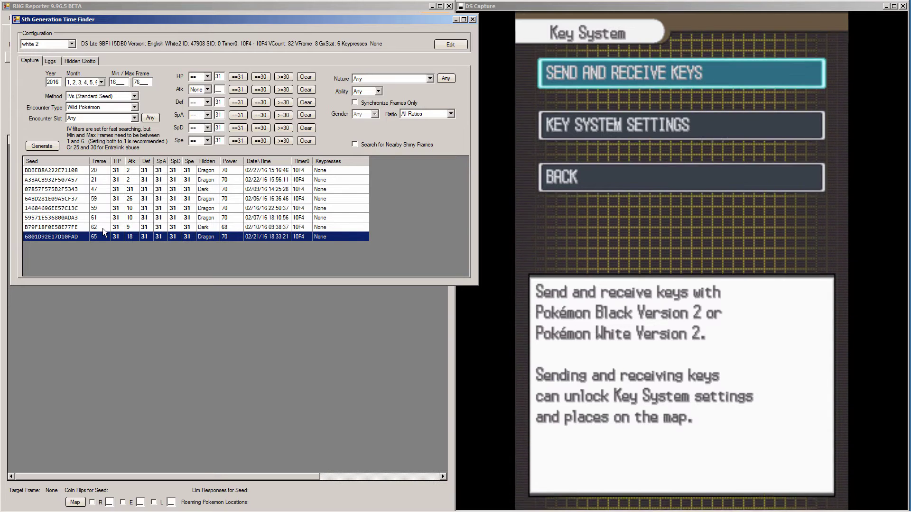
{"action": "left_click", "coordinate": [101, 171]}
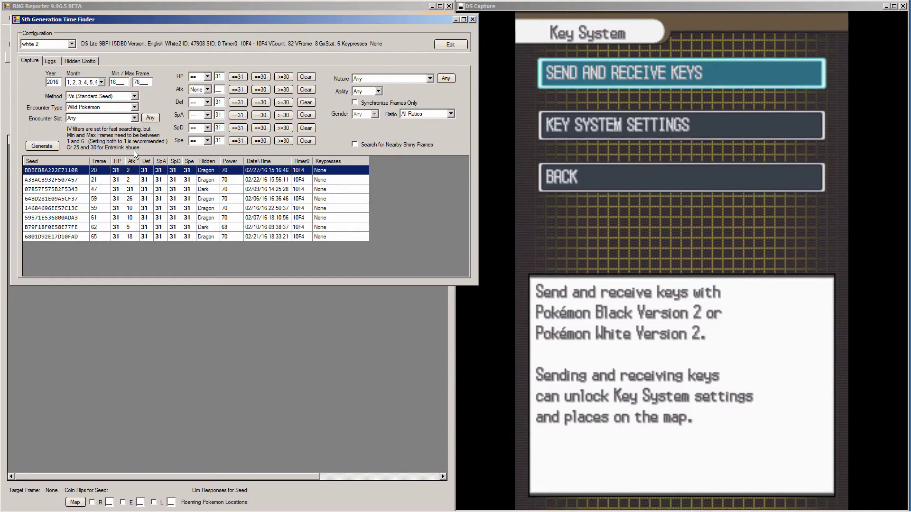
- Copy the seed of the frame 61 result to the clipboard
{"action": "left_click", "coordinate": [118, 217]}
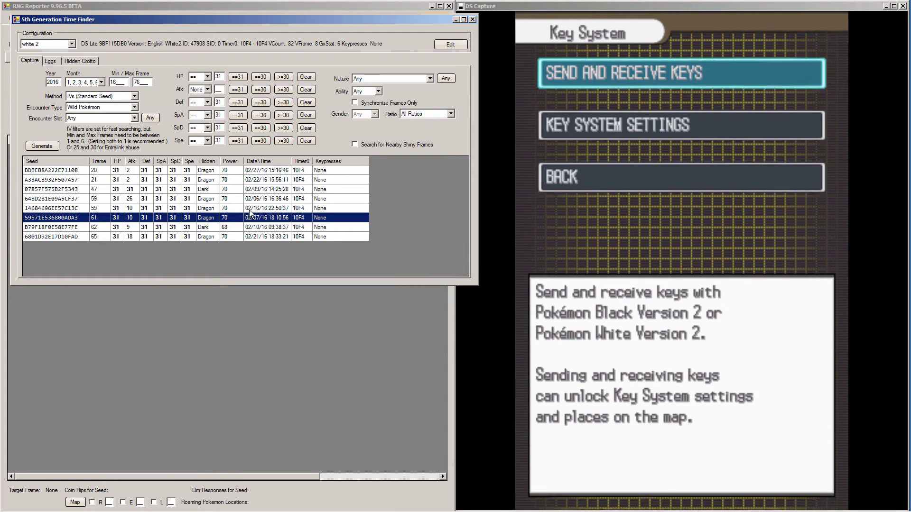
{"action": "right_click", "coordinate": [57, 220]}
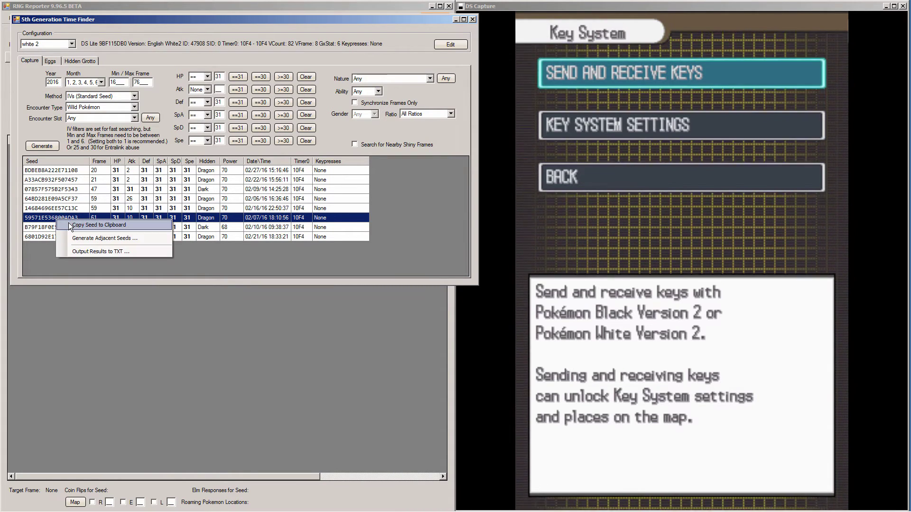
{"action": "left_click", "coordinate": [94, 225]}
- In the main search window, set the method to Gen 5 PIDRNG and paste the copied seed as the hex seed
{"action": "left_click", "coordinate": [122, 306]}
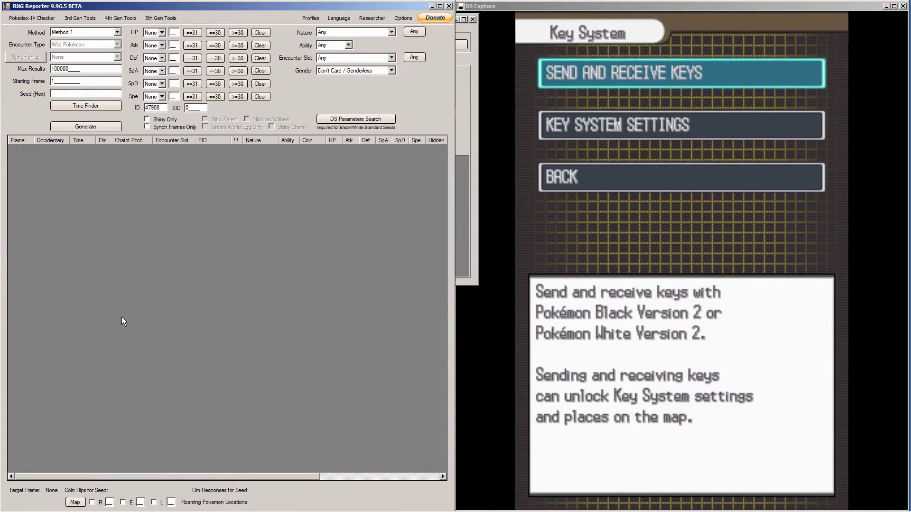
{"action": "left_click", "coordinate": [75, 32]}
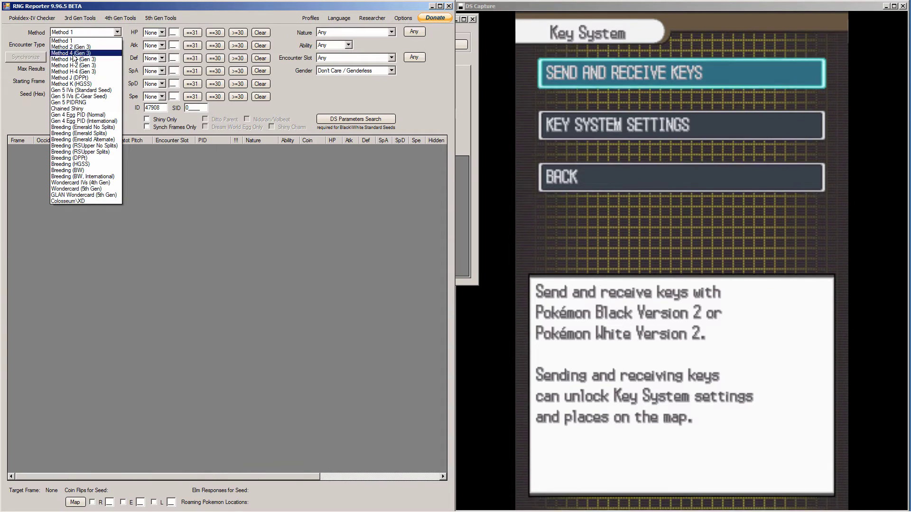
{"action": "left_click", "coordinate": [73, 104]}
{"action": "left_click", "coordinate": [82, 94]}
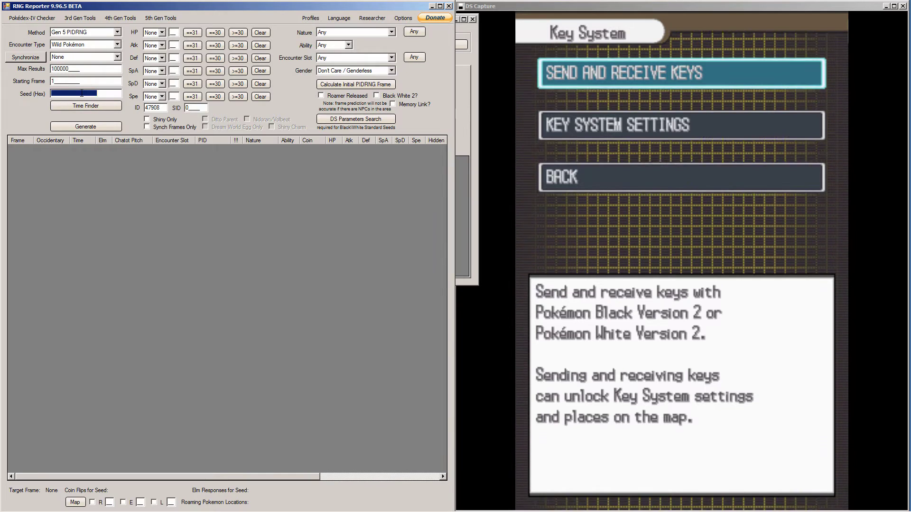
{"action": "right_click", "coordinate": [81, 94]}
{"action": "left_click", "coordinate": [95, 131]}
- Enable Black White 2 and Memory Link, calculate the initial PIDRNG frame as the starting frame, and generate the frame list
{"action": "left_click", "coordinate": [386, 97]}
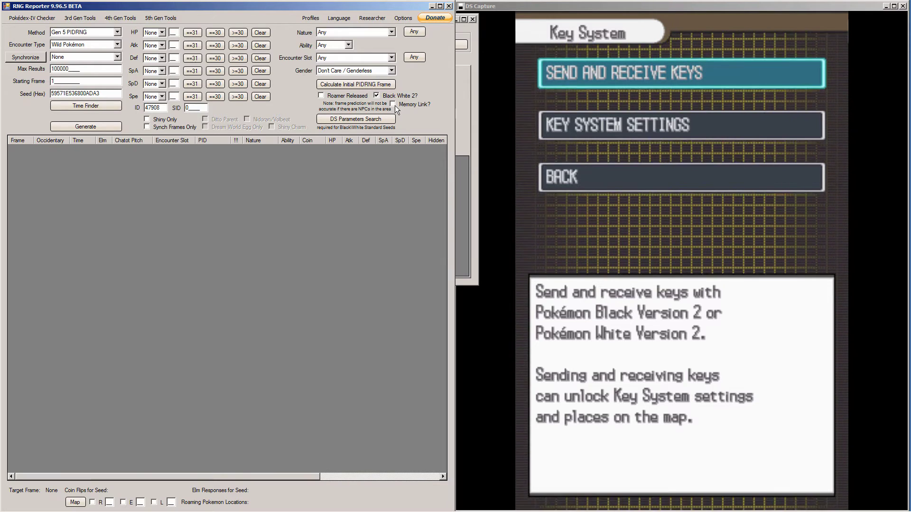
{"action": "left_click", "coordinate": [393, 104]}
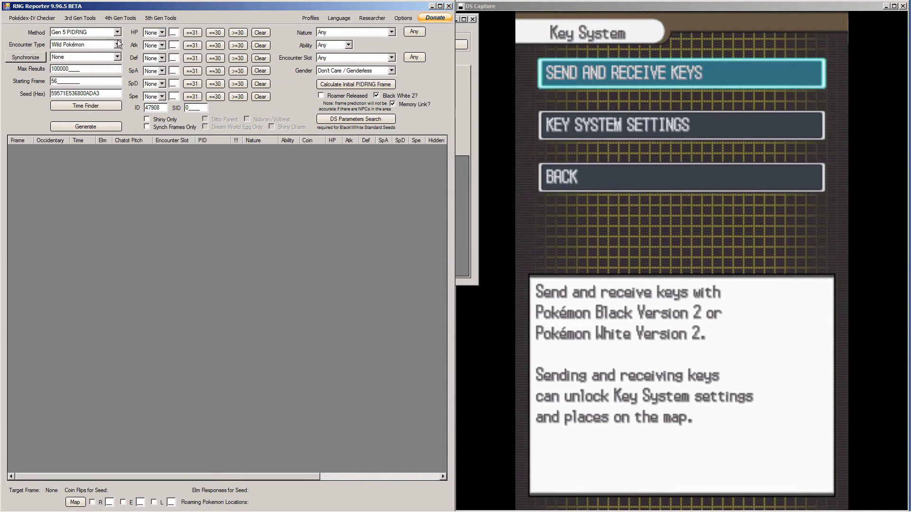
{"action": "left_click", "coordinate": [86, 127]}
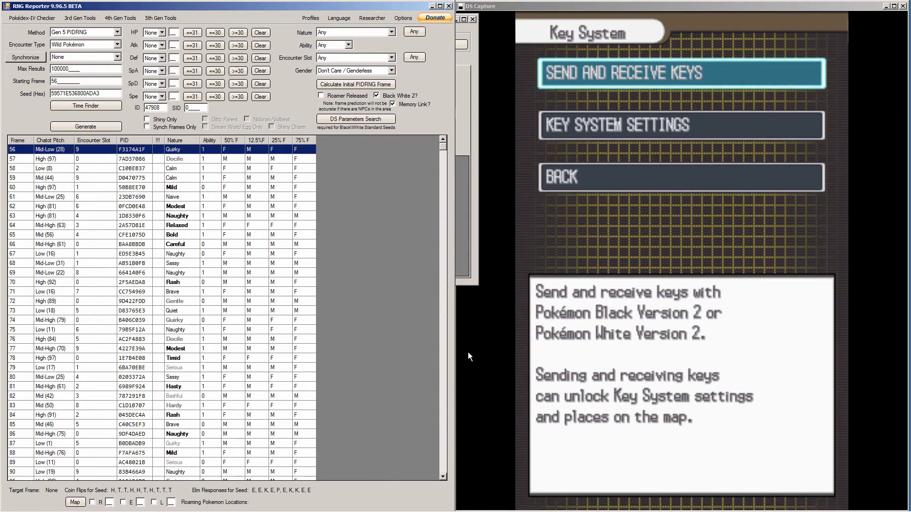
- Open FORMULA2.txt in Notepad and check its nature frame formula against the target IV frame and the starting frame
{"action": "left_click", "coordinate": [86, 106]}
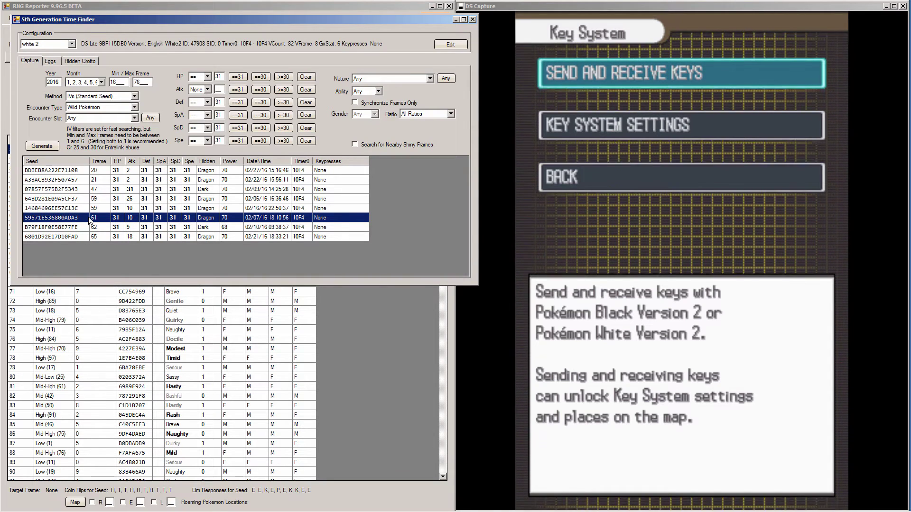
{"action": "mouse_move", "coordinate": [212, 507]}
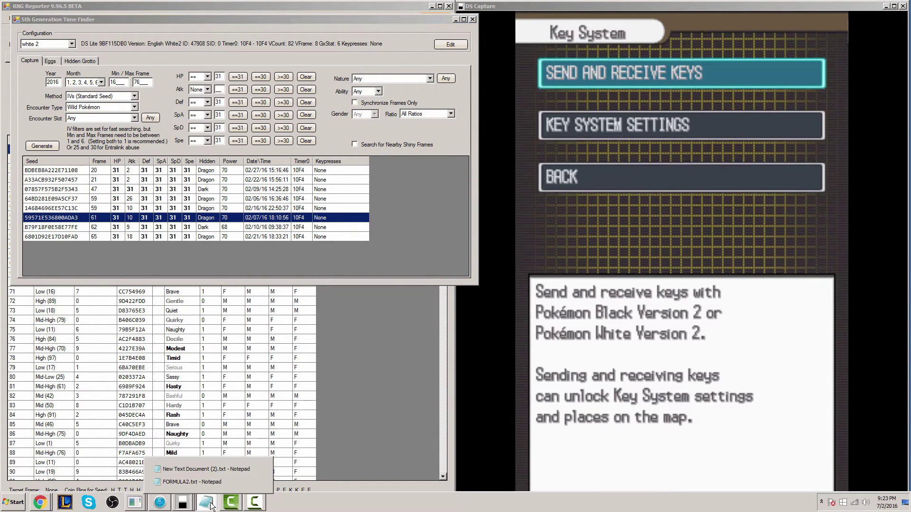
{"action": "left_click", "coordinate": [211, 478]}
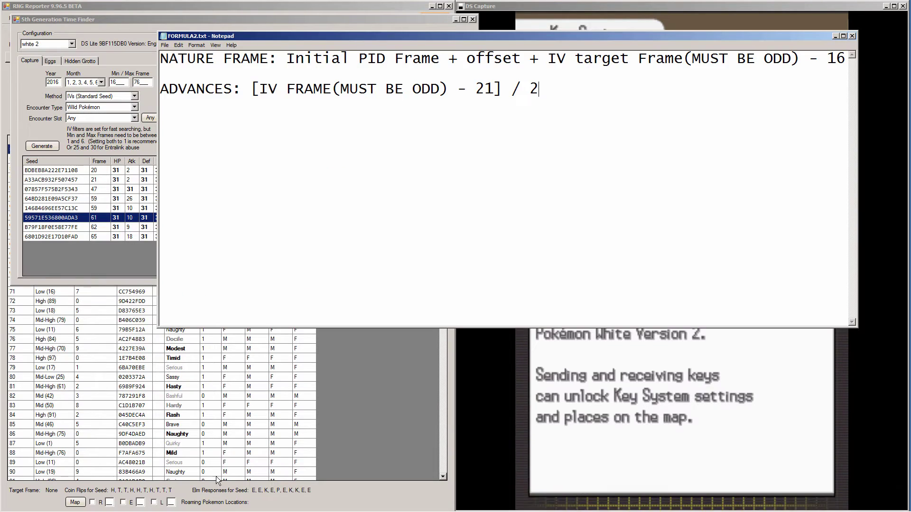
{"action": "left_click", "coordinate": [234, 22]}
{"action": "left_click", "coordinate": [528, 106]}
{"action": "left_click_drag", "start_coordinate": [161, 58], "coordinate": [852, 61]}
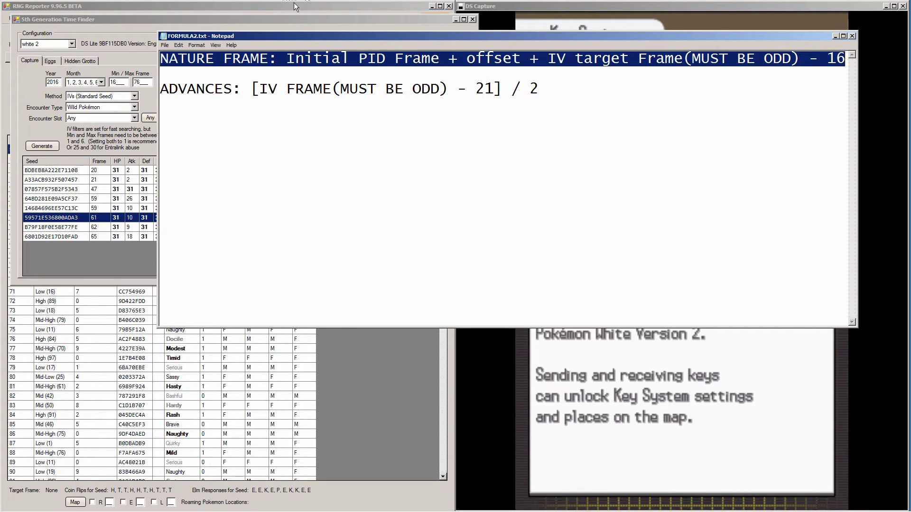
{"action": "left_click", "coordinate": [314, 6]}
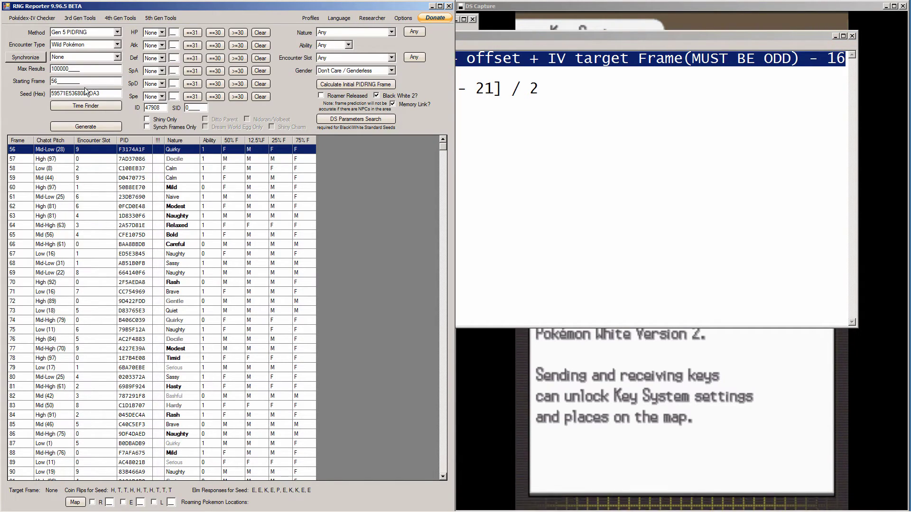
{"action": "key", "text": "alt+Tab"}
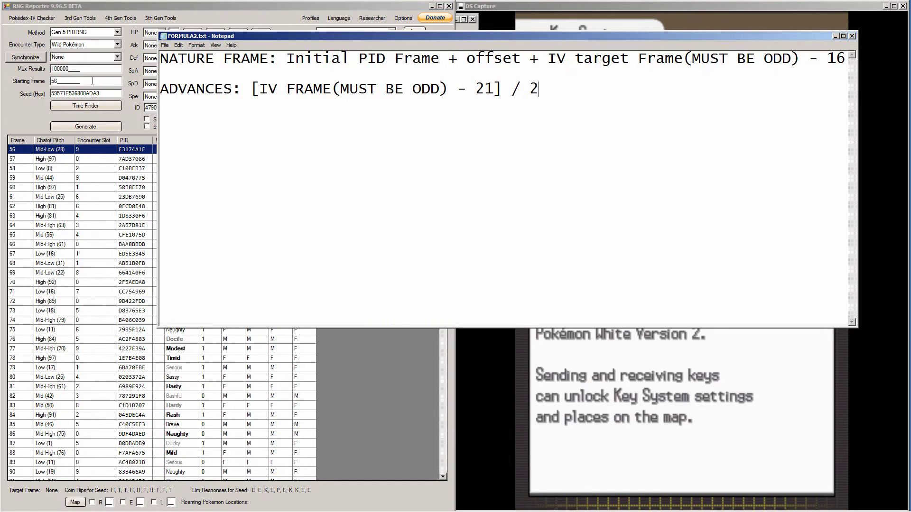
{"action": "left_click", "coordinate": [93, 81]}
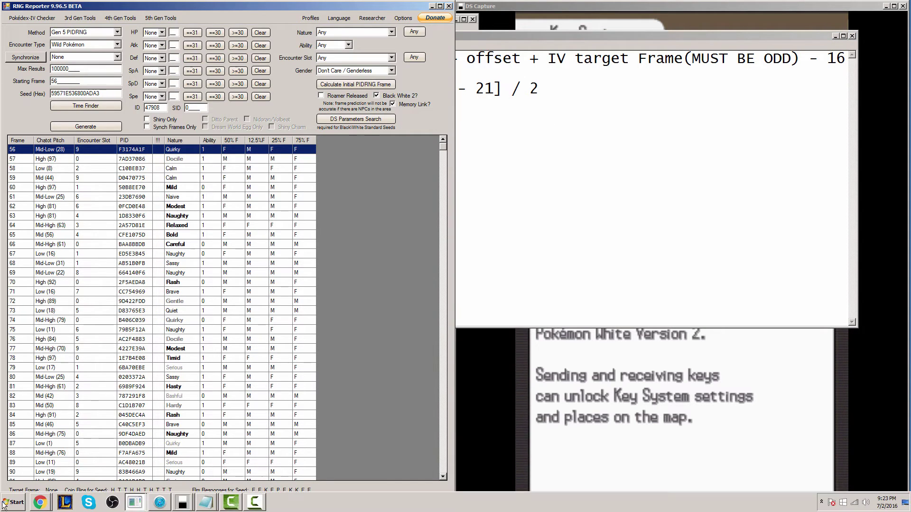
- Open Calculator and place it below the formula notes so both can be seen
{"action": "left_click", "coordinate": [3, 505]}
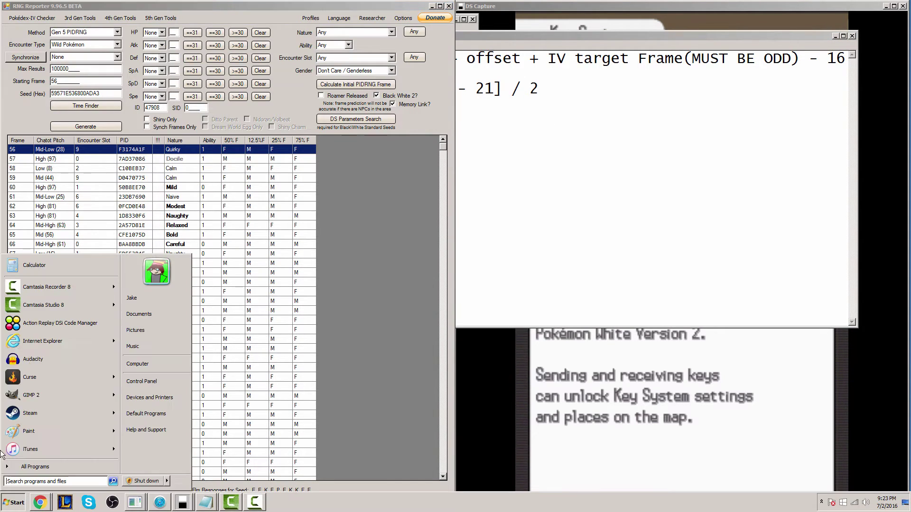
{"action": "left_click", "coordinate": [33, 263]}
{"action": "left_click_drag", "start_coordinate": [536, 52], "coordinate": [637, 112]}
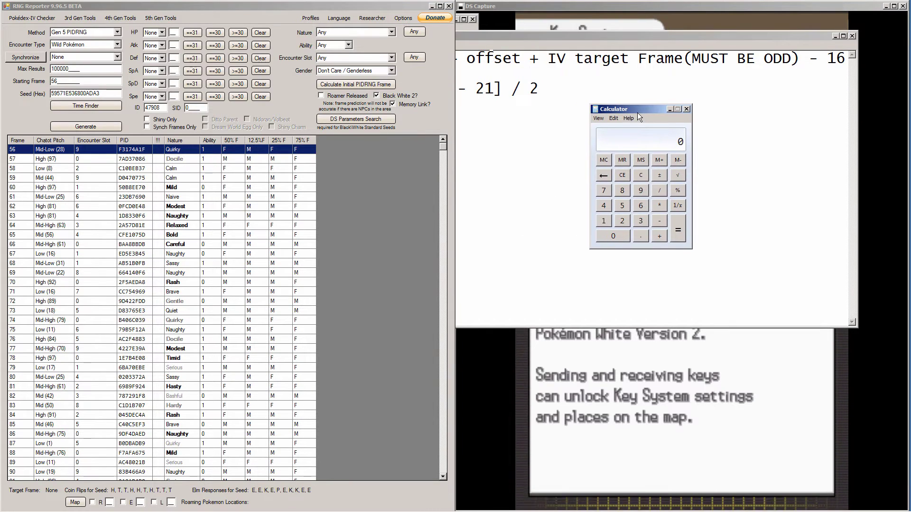
{"action": "left_click", "coordinate": [551, 118]}
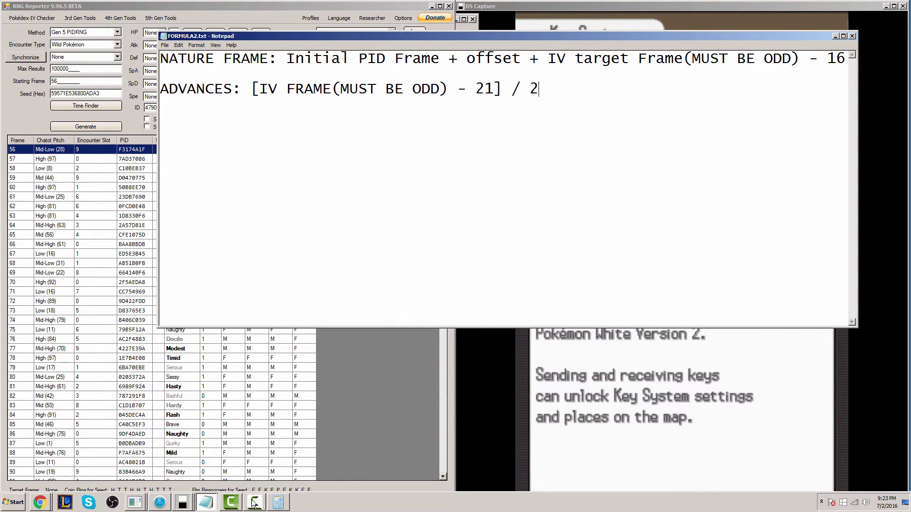
{"action": "left_click", "coordinate": [277, 503]}
{"action": "left_click_drag", "start_coordinate": [601, 109], "coordinate": [595, 345]}
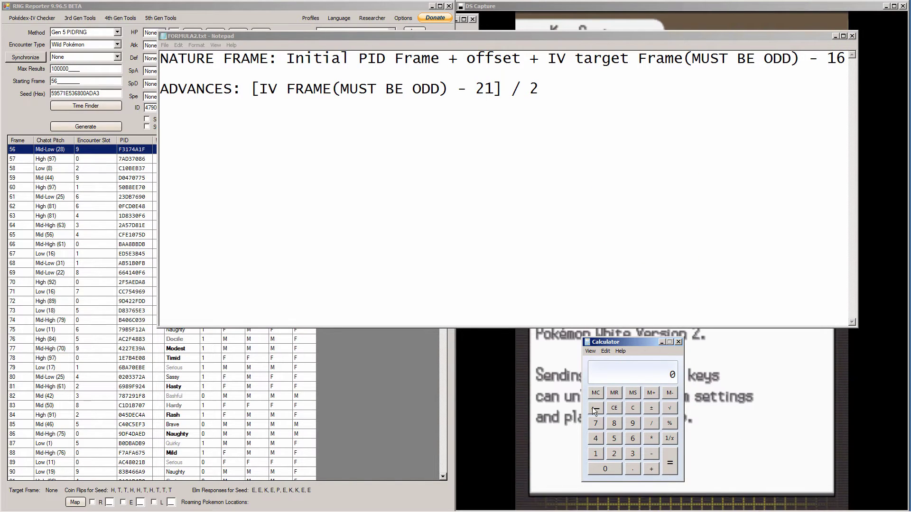
- Calculate the nature frame for the 59571E536800ADA3 seed in Calculator as 56 + 2 + 61 - 16
{"action": "key", "text": "5"}
{"action": "key", "text": "6"}
{"action": "key", "text": "plus"}
{"action": "key", "text": "2"}
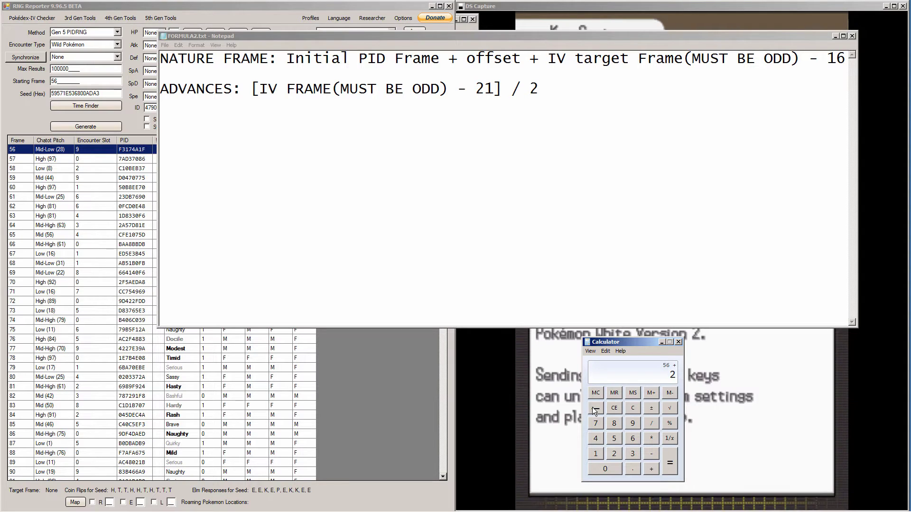
{"action": "mouse_move", "coordinate": [225, 507]}
{"action": "left_click", "coordinate": [135, 502]}
{"action": "left_click", "coordinate": [126, 483]}
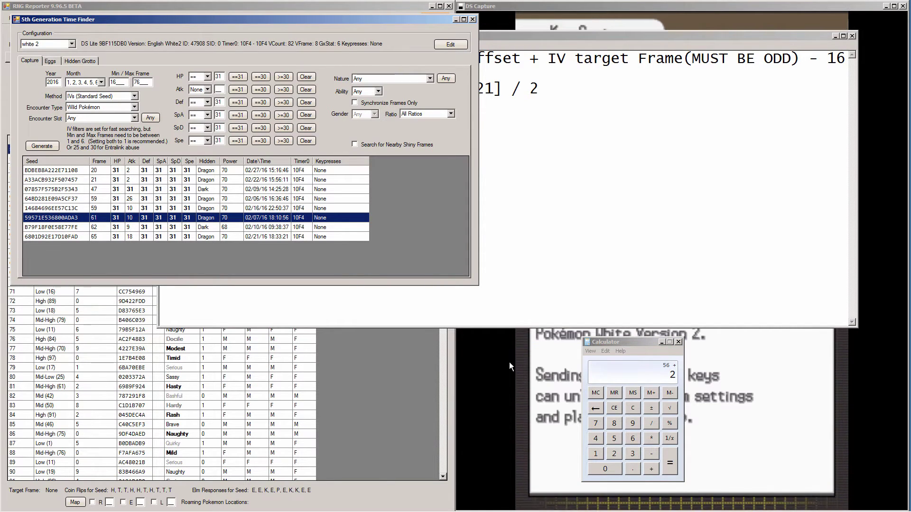
{"action": "left_click", "coordinate": [630, 372]}
{"action": "key", "text": "plus"}
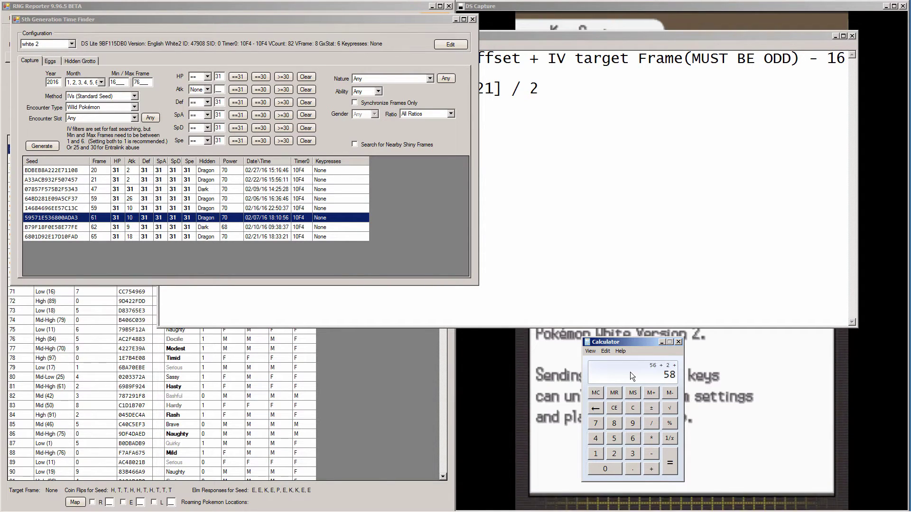
{"action": "type", "text": "61"}
{"action": "key", "text": "Return"}
{"action": "key", "text": "minus"}
{"action": "type", "text": "16"}
{"action": "key", "text": "Return"}
- Examine frames 103 and 102 in the generated list and compare them with the selected seed's IV frame in the Time Finder
{"action": "left_click", "coordinate": [207, 352]}
{"action": "scroll", "coordinate": [147, 352], "scroll_direction": "down", "scroll_amount": 4}
{"action": "scroll", "coordinate": [145, 352], "scroll_direction": "down", "scroll_amount": 3}
{"action": "left_click", "coordinate": [40, 394]}
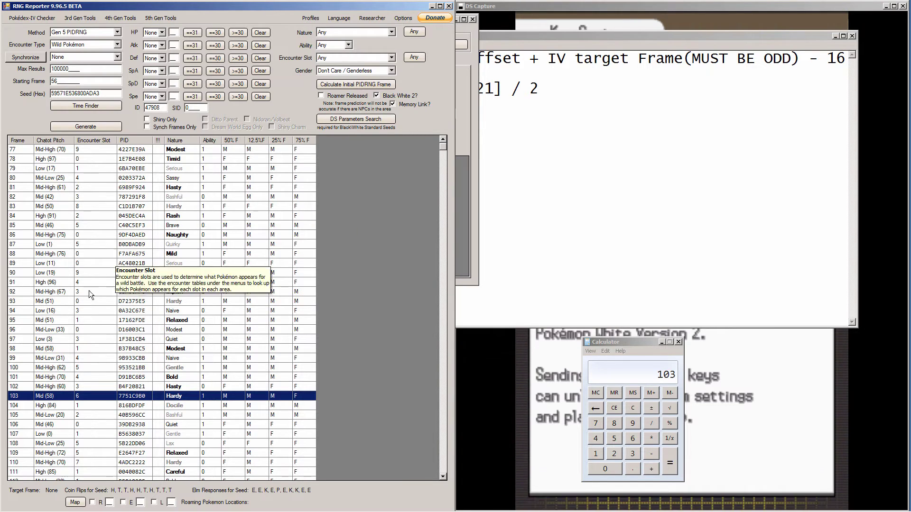
{"action": "left_click", "coordinate": [140, 387]}
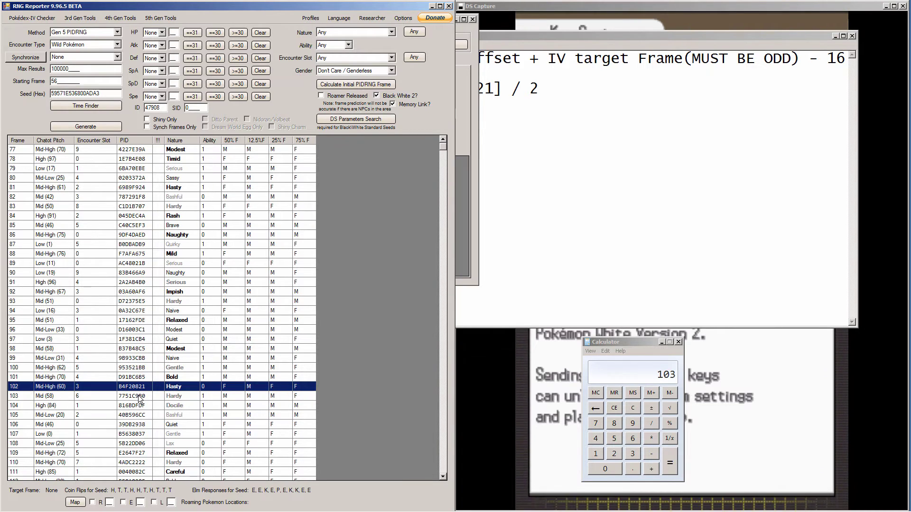
{"action": "left_click_drag", "start_coordinate": [598, 345], "coordinate": [477, 336]}
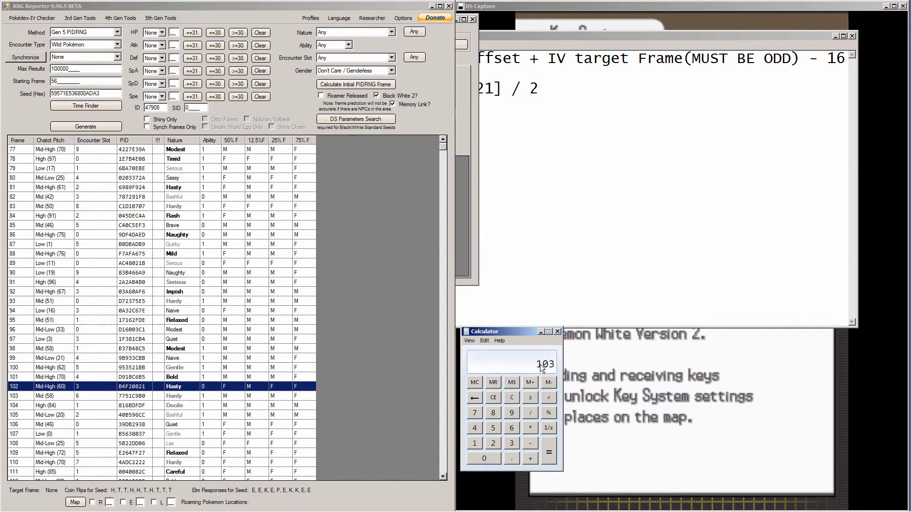
{"action": "left_click", "coordinate": [185, 386]}
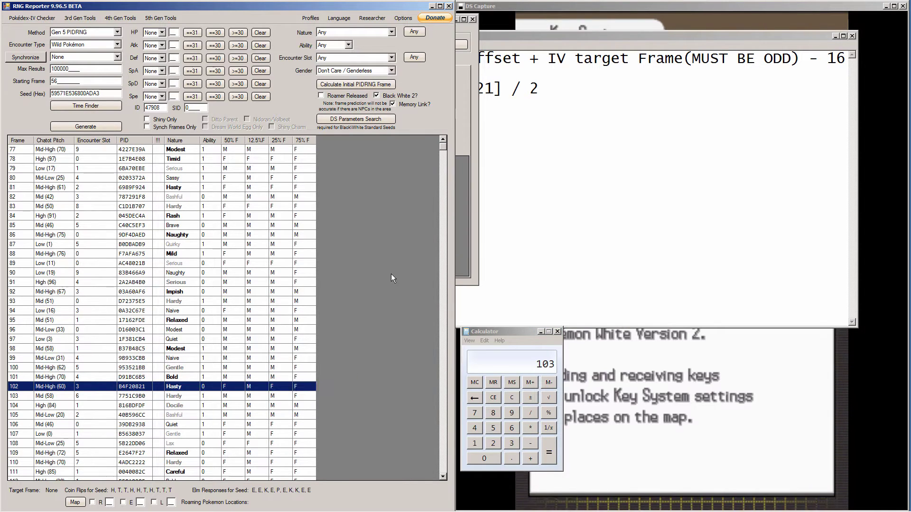
{"action": "left_click", "coordinate": [462, 253]}
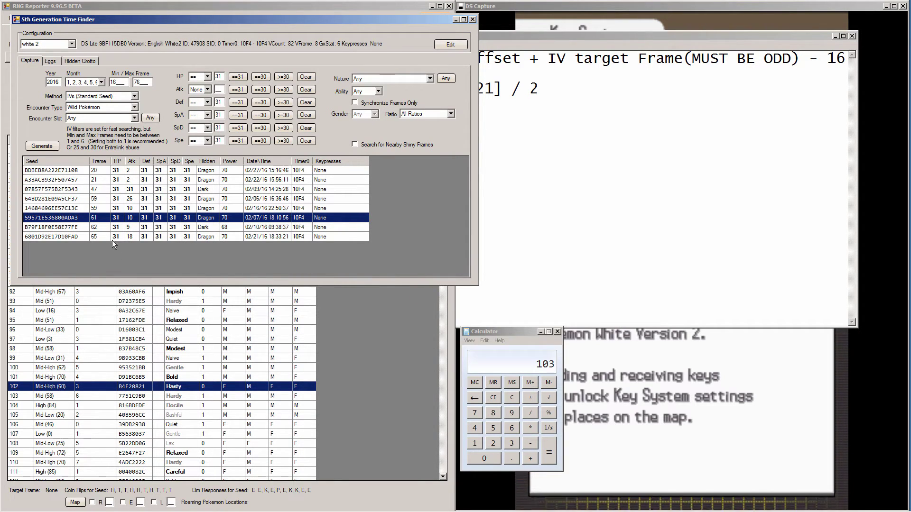
{"action": "left_click", "coordinate": [84, 383]}
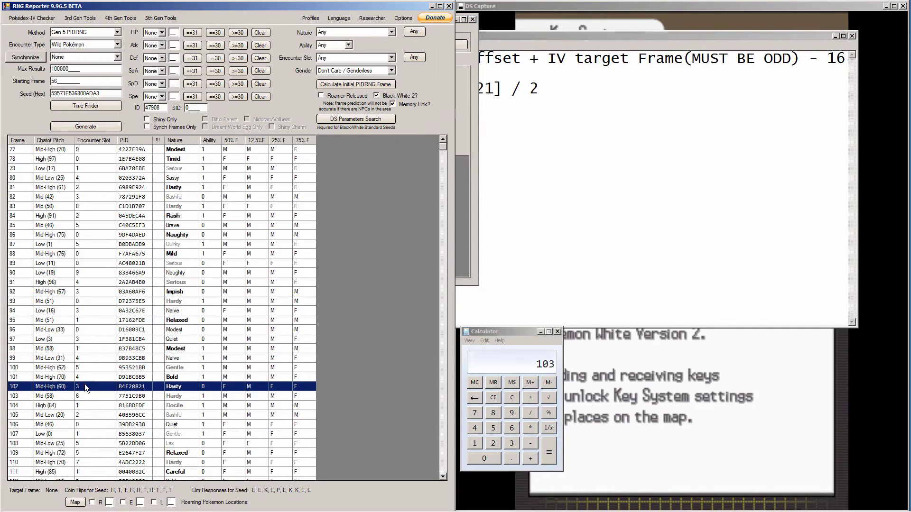
{"action": "left_click", "coordinate": [467, 255]}
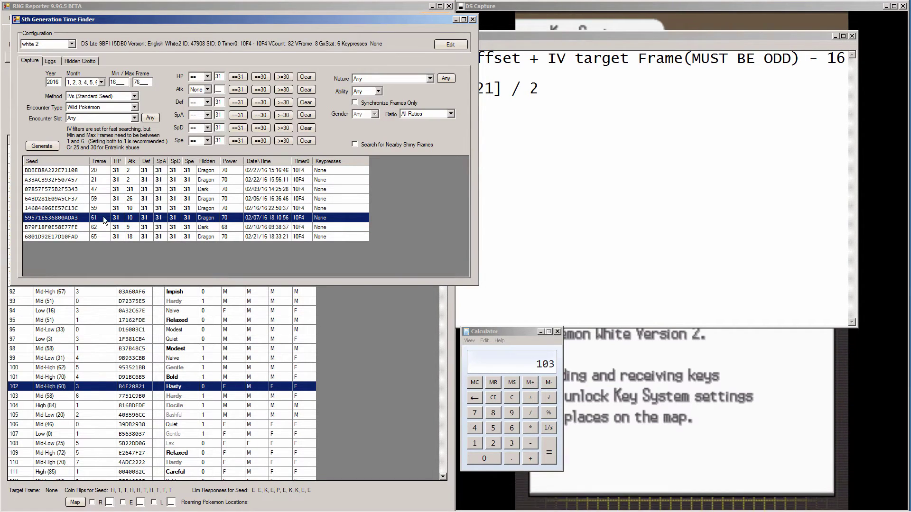
- Copy the seed of the frame 65 result in the Time Finder
{"action": "left_click", "coordinate": [87, 235]}
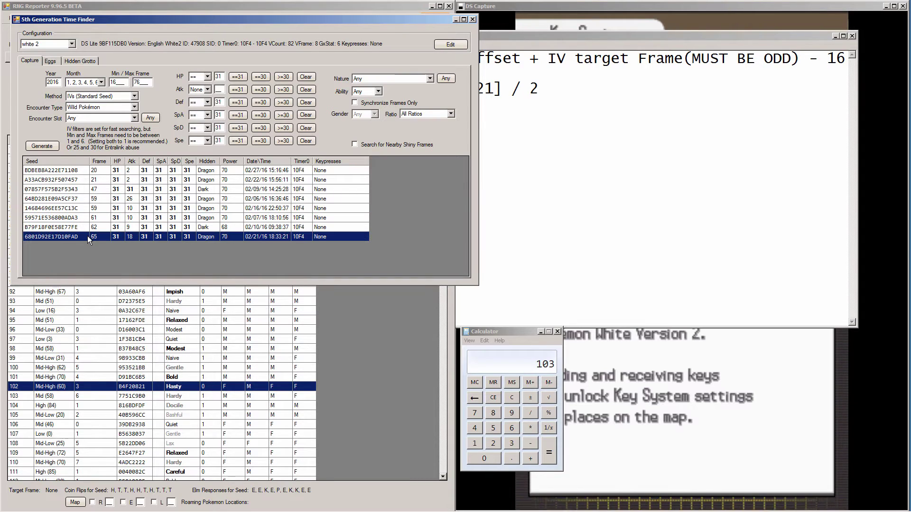
{"action": "right_click", "coordinate": [87, 237]}
{"action": "left_click", "coordinate": [95, 242]}
- Replace the hex seed with 6801D92E17D10FAD, then calculate its initial PIDRNG frame and generate the frame list
{"action": "left_click", "coordinate": [386, 368]}
{"action": "double_click", "coordinate": [90, 93]}
{"action": "right_click", "coordinate": [89, 94]}
{"action": "left_click", "coordinate": [102, 126]}
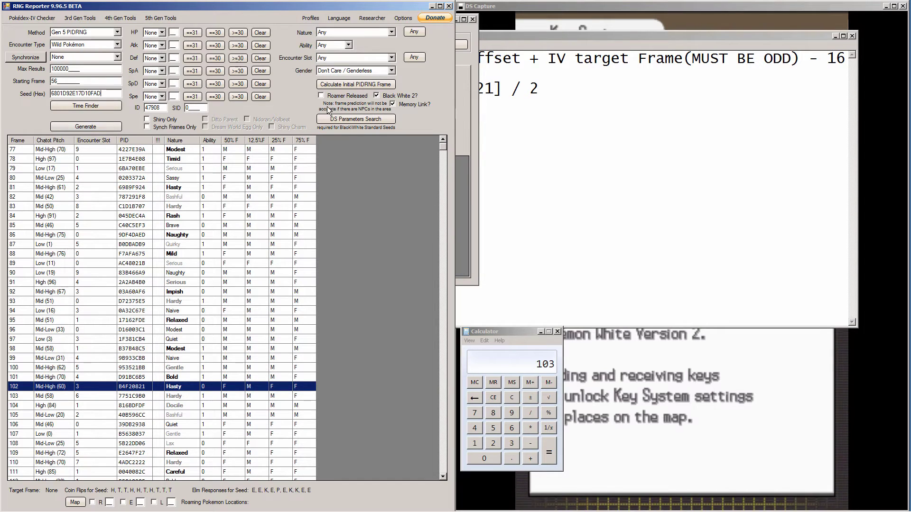
{"action": "left_click", "coordinate": [349, 86]}
{"action": "left_click", "coordinate": [103, 129]}
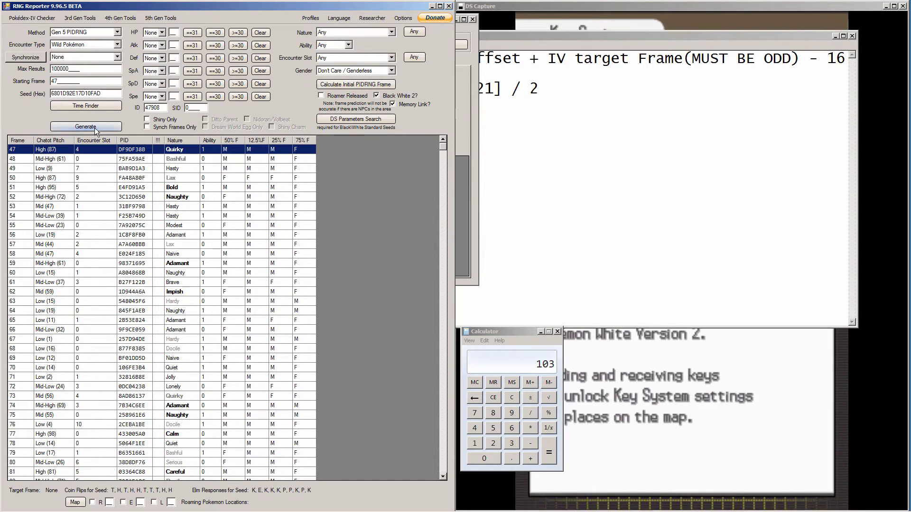
- Clear Calculator and calculate the new seed's nature frame as 47 + 2 + 65 - 16
{"action": "left_click", "coordinate": [469, 340]}
{"action": "left_click", "coordinate": [517, 329]}
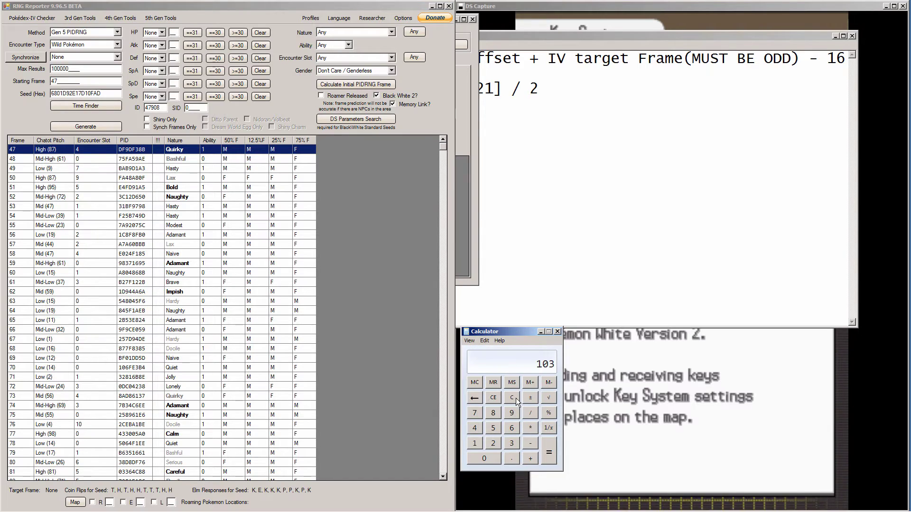
{"action": "left_click", "coordinate": [516, 398]}
{"action": "type", "text": "47"}
{"action": "left_click", "coordinate": [647, 287]}
{"action": "left_click", "coordinate": [528, 365]}
{"action": "type", "text": "+ 2 + "}
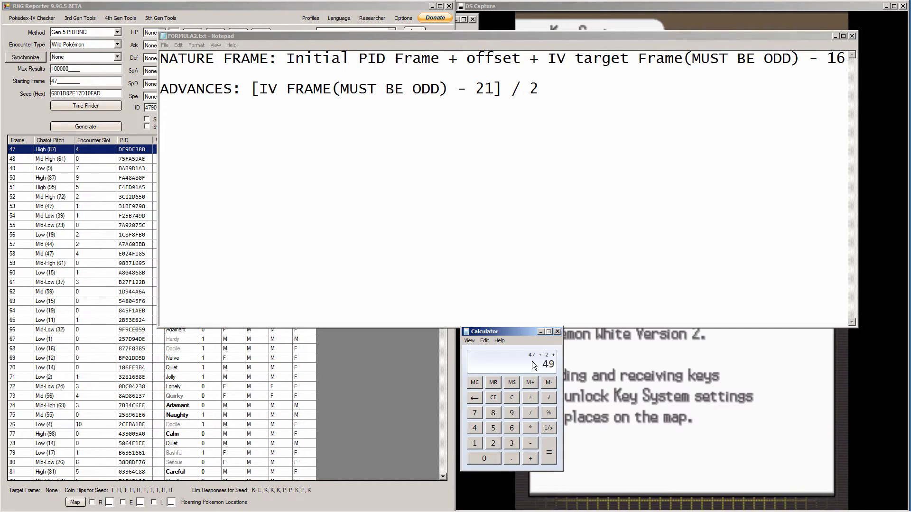
{"action": "type", "text": "65"}
- Locate frame 98 in the generated list and select the Modest frame 97 just above it
{"action": "left_click", "coordinate": [114, 367]}
{"action": "scroll", "coordinate": [114, 360], "scroll_direction": "down", "scroll_amount": 4}
{"action": "scroll", "coordinate": [113, 353], "scroll_direction": "down", "scroll_amount": 2}
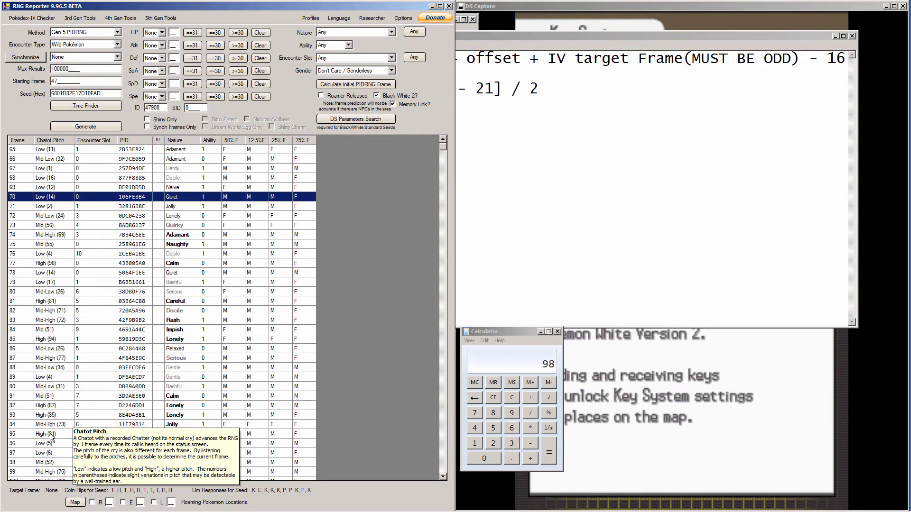
{"action": "left_click", "coordinate": [128, 463]}
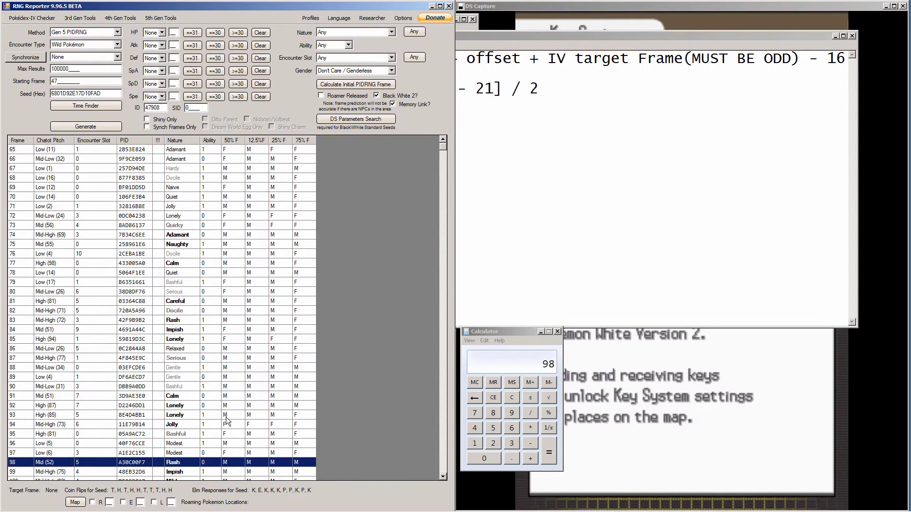
{"action": "left_click", "coordinate": [155, 454]}
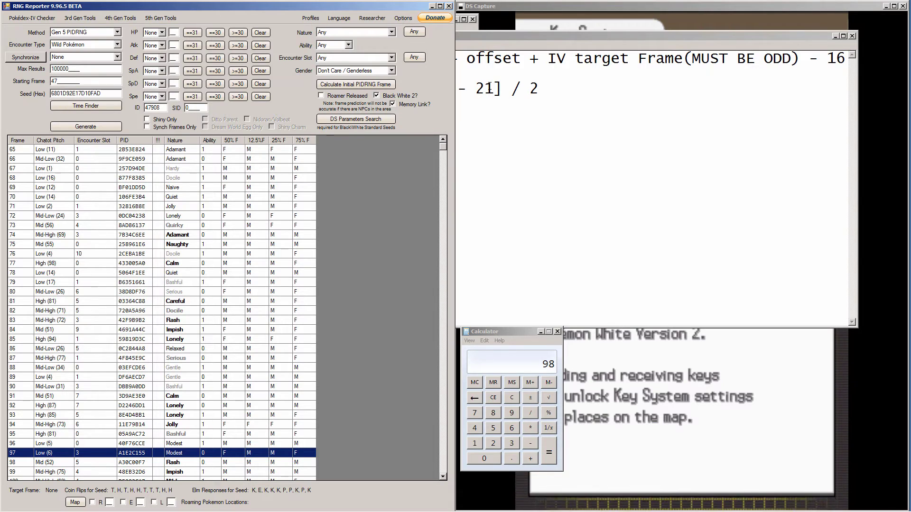
- Check the ADVANCES formula in the Notepad notes against the Time Finder's frame 65 result
{"action": "left_click", "coordinate": [468, 25]}
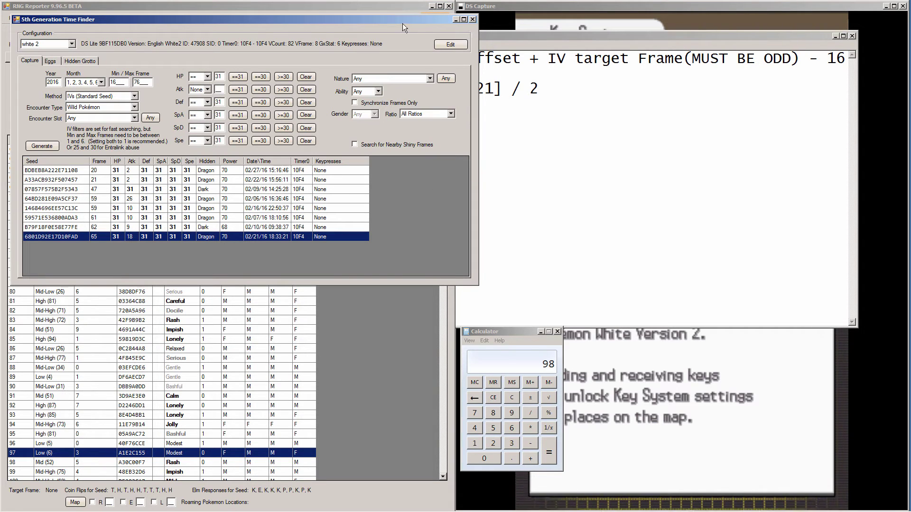
{"action": "left_click", "coordinate": [583, 172]}
{"action": "left_click_drag", "start_coordinate": [651, 99], "coordinate": [46, 74]}
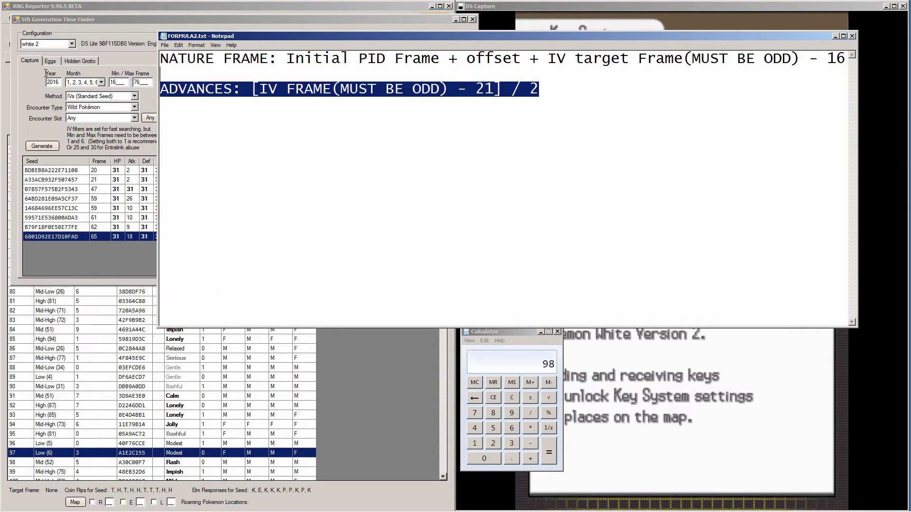
{"action": "left_click", "coordinate": [711, 403]}
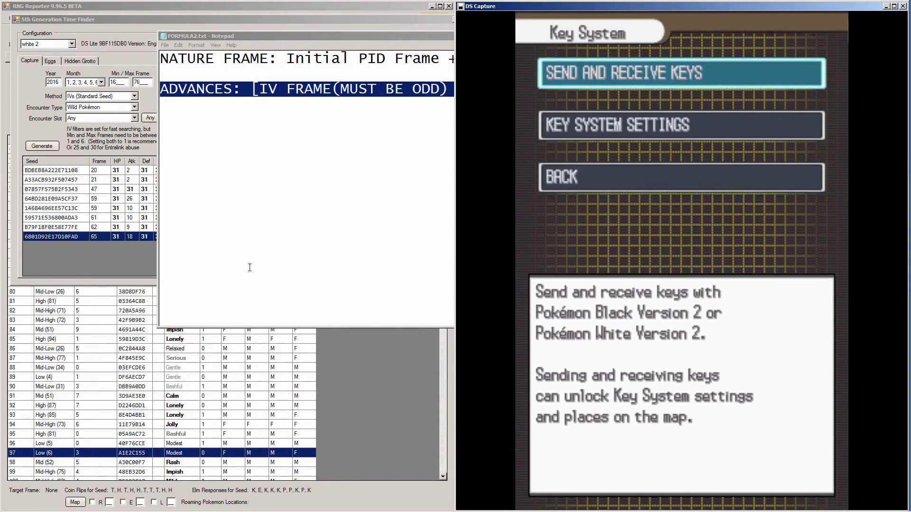
{"action": "left_click", "coordinate": [225, 261]}
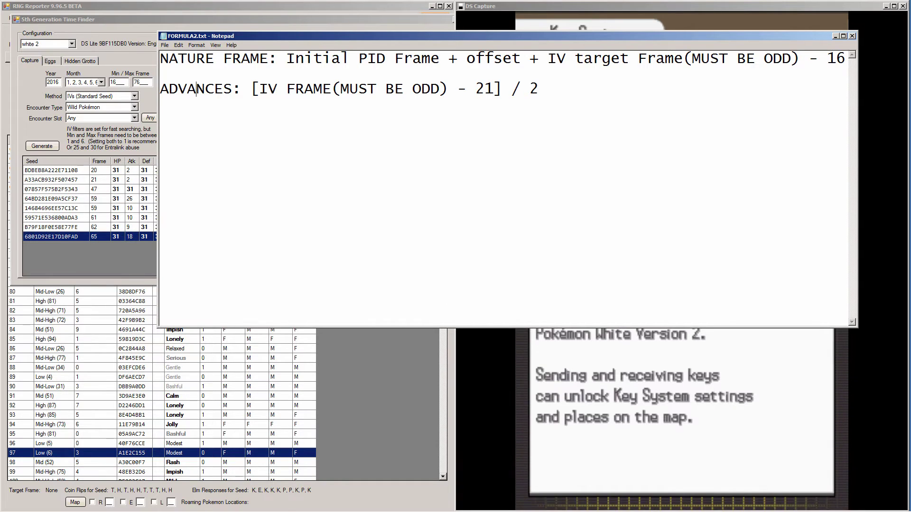
- Calculate the advances for IV frame 65 in Calculator as (65 - 21) / 2 and move Calculator clear of the DS Capture window
{"action": "left_click", "coordinate": [271, 504]}
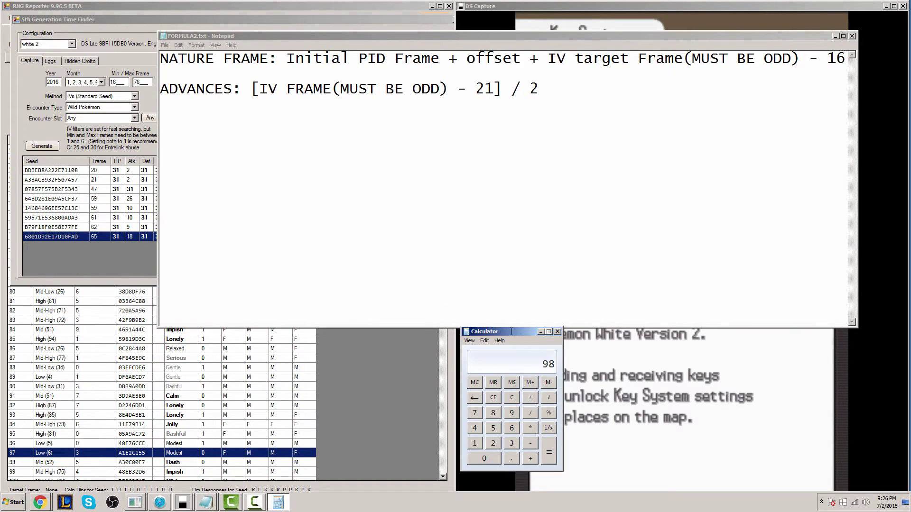
{"action": "left_click", "coordinate": [514, 398]}
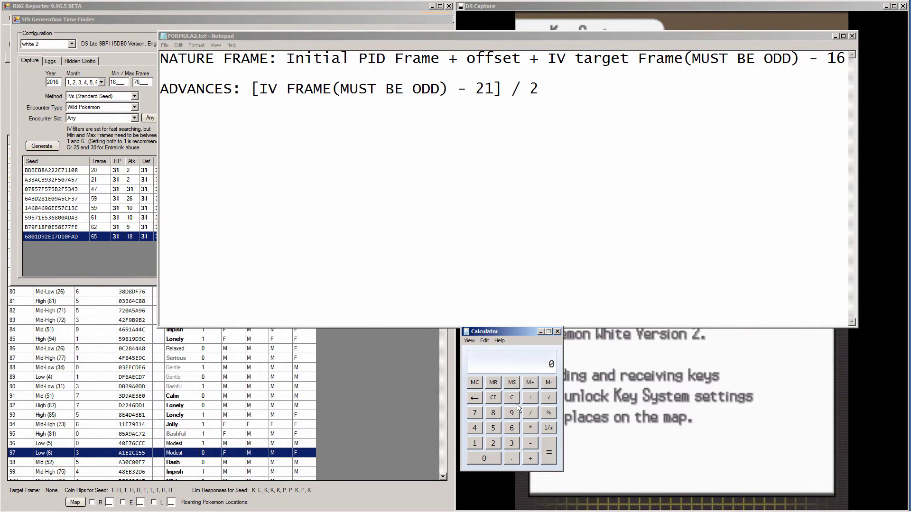
{"action": "type", "text": "65-21"}
{"action": "key", "text": "Return"}
{"action": "left_click", "coordinate": [517, 403]}
{"action": "left_click", "coordinate": [514, 399]}
{"action": "type", "text": "65"}
{"action": "key", "text": "minus"}
{"action": "type", "text": "21"}
{"action": "key", "text": "Return"}
{"action": "type", "text": "2"}
{"action": "key", "text": "Return"}
{"action": "left_click_drag", "start_coordinate": [475, 333], "coordinate": [356, 343]}
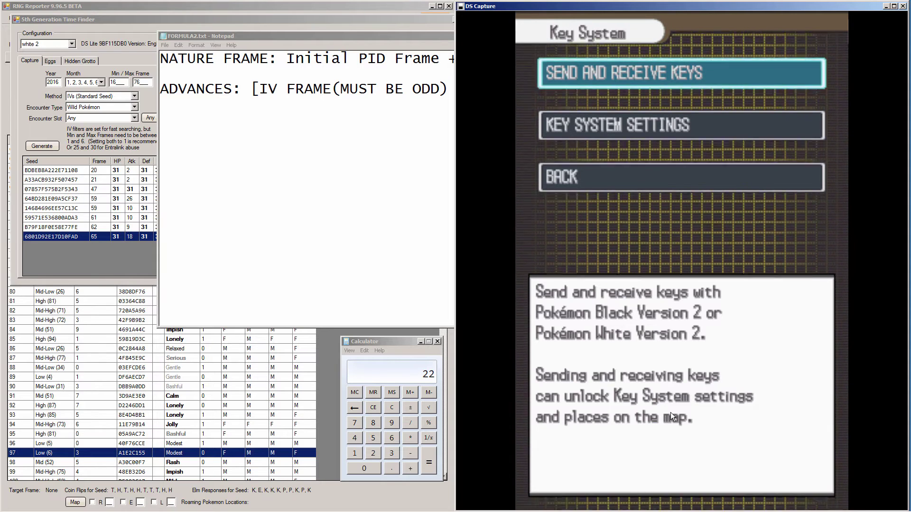
- Open the Researcher over the upper part of the main window and set its common RNG to BWRNG
{"action": "left_click", "coordinate": [73, 2]}
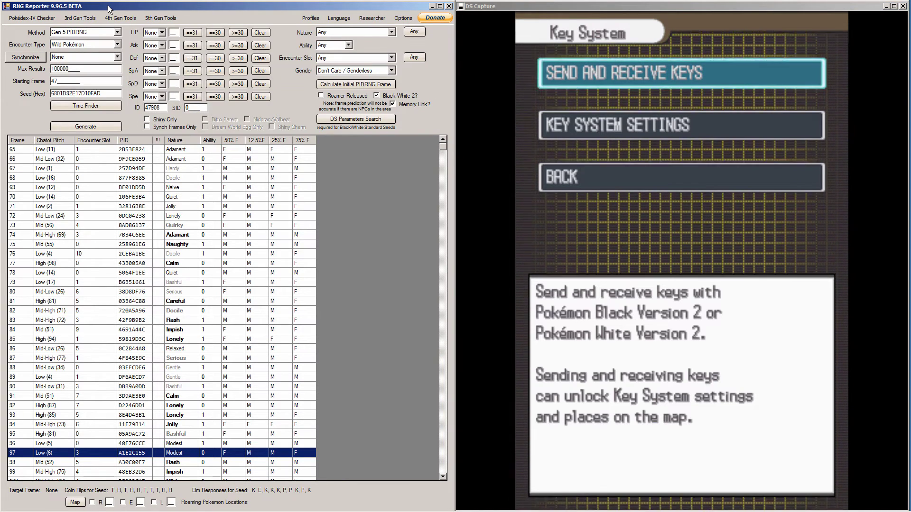
{"action": "left_click", "coordinate": [371, 17]}
{"action": "left_click_drag", "start_coordinate": [310, 135], "coordinate": [192, 36]}
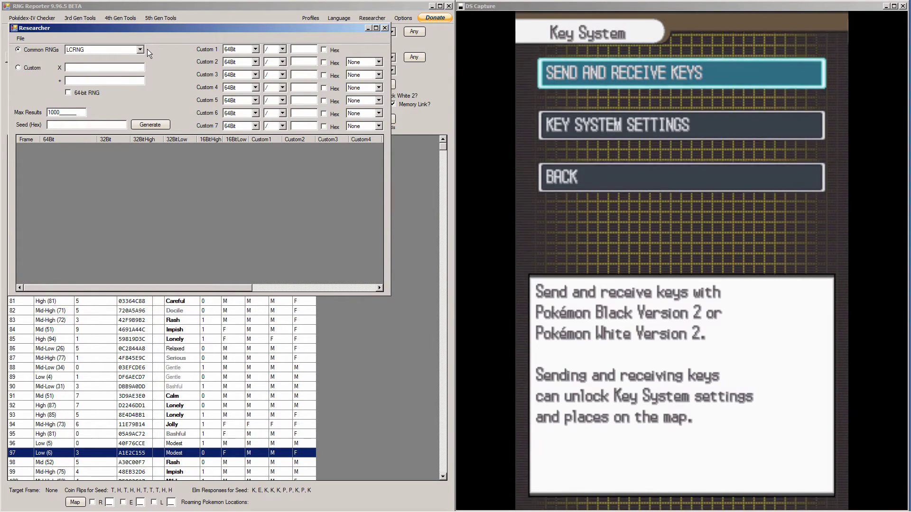
{"action": "left_click", "coordinate": [118, 48]}
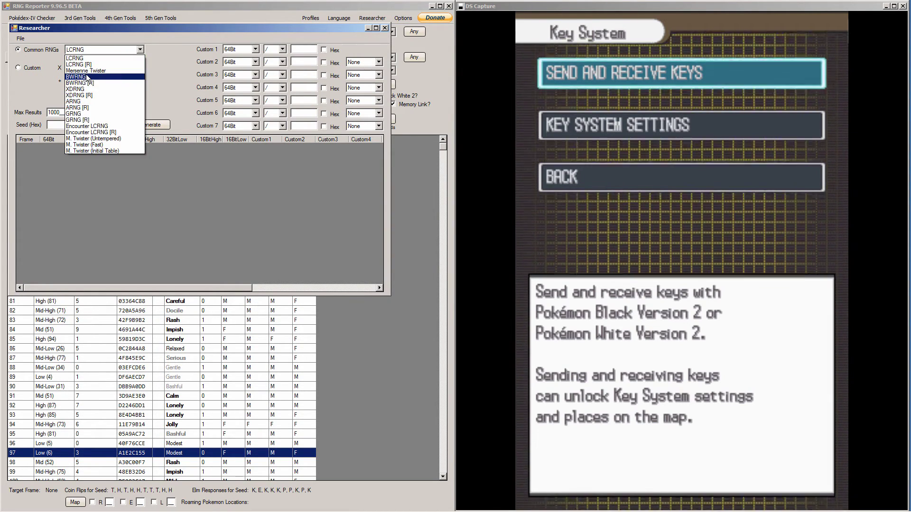
{"action": "left_click", "coordinate": [85, 76]}
{"action": "left_click", "coordinate": [126, 51]}
{"action": "left_click", "coordinate": [126, 51]}
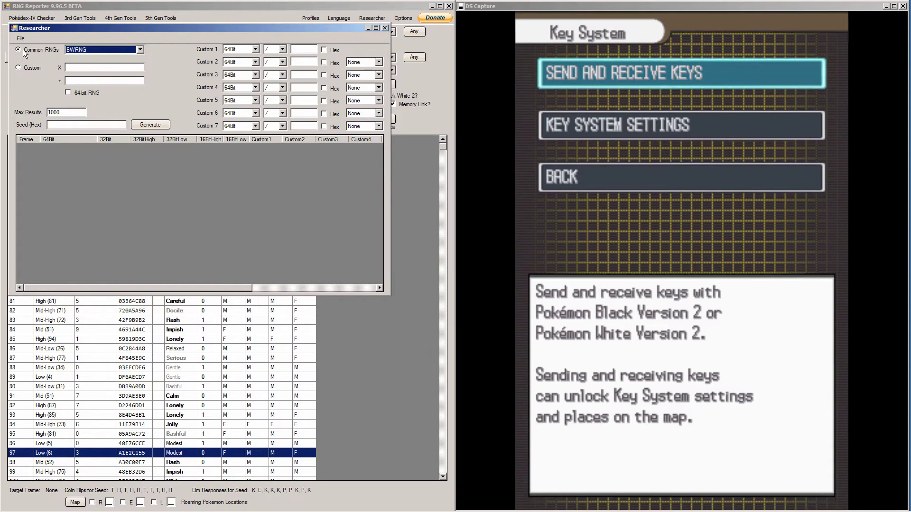
- Set the Researcher's Custom 1 column to 32Bit High >> 29
{"action": "left_click", "coordinate": [247, 49]}
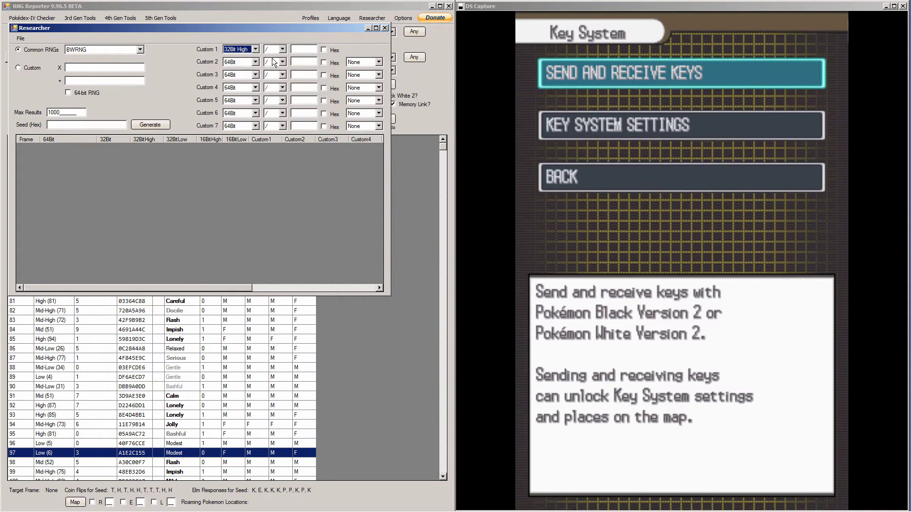
{"action": "left_click", "coordinate": [281, 50]}
{"action": "left_click", "coordinate": [265, 70]}
{"action": "left_click", "coordinate": [301, 49]}
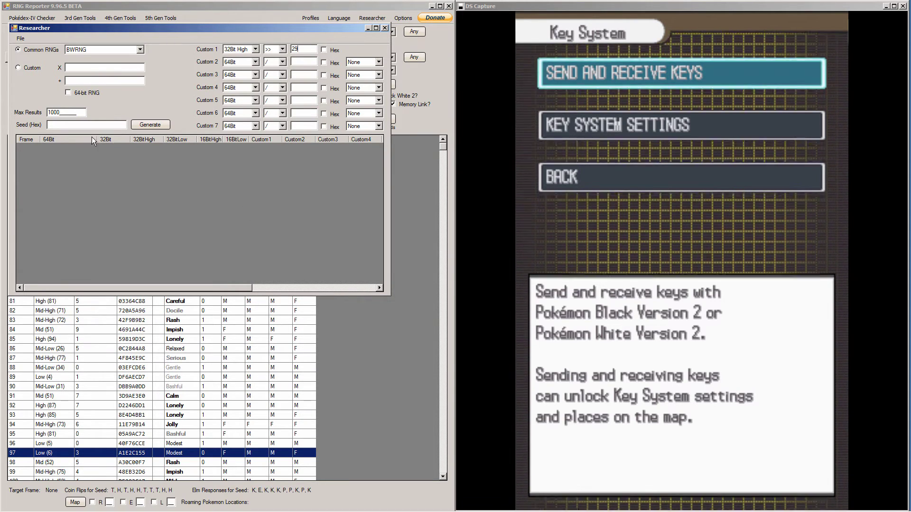
- Copy the hex seed 6801D92E17D10FAD from the main window and paste it as the Researcher's seed
{"action": "left_click", "coordinate": [383, 402]}
{"action": "double_click", "coordinate": [68, 93]}
{"action": "right_click", "coordinate": [67, 92]}
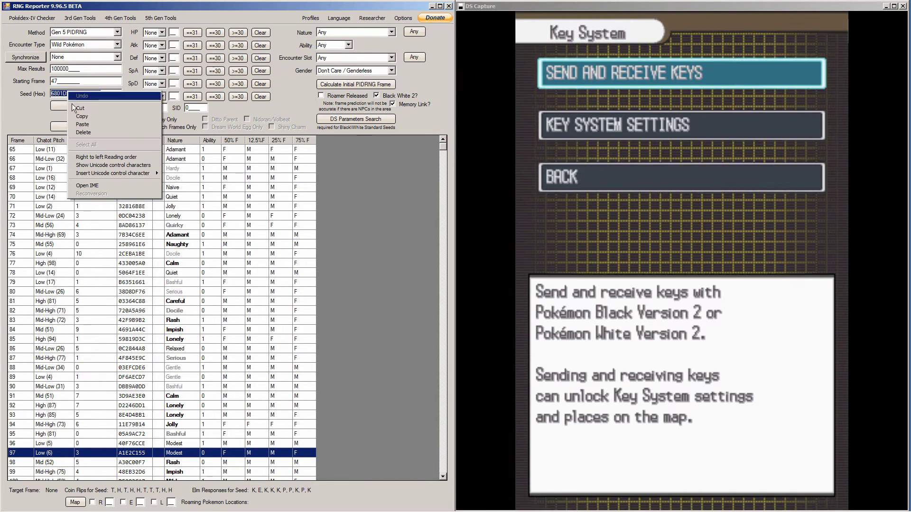
{"action": "left_click", "coordinate": [78, 117]}
{"action": "mouse_move", "coordinate": [99, 509]}
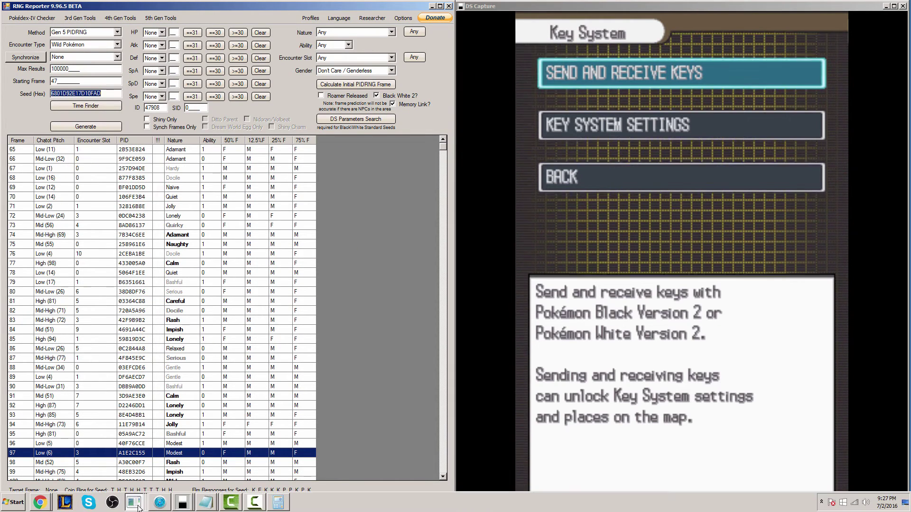
{"action": "mouse_move", "coordinate": [134, 501]}
{"action": "left_click", "coordinate": [135, 482]}
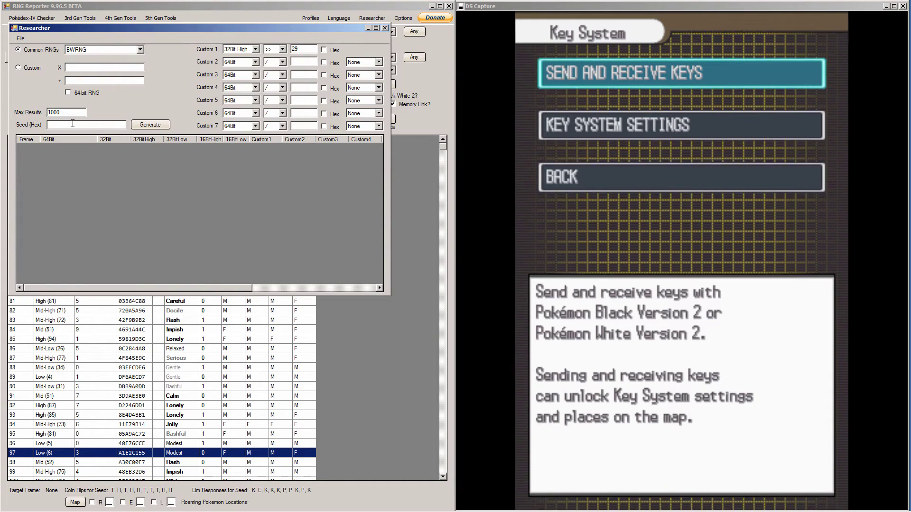
{"action": "right_click", "coordinate": [72, 124]}
{"action": "left_click", "coordinate": [129, 157]}
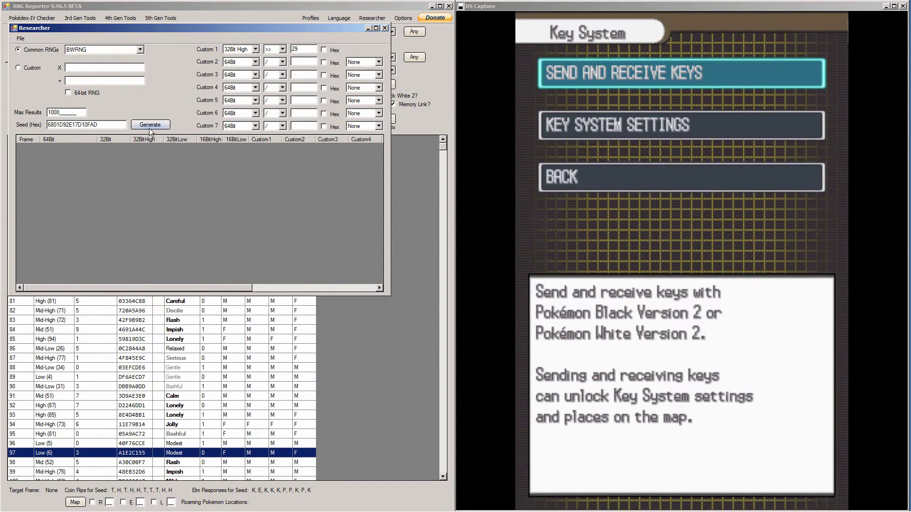
- Generate the Researcher results for the pasted seed and list them from frame 47, keeping the window over the main window's upper part
{"action": "left_click", "coordinate": [148, 125]}
{"action": "left_click_drag", "start_coordinate": [170, 28], "coordinate": [276, 33]}
{"action": "scroll", "coordinate": [213, 173], "scroll_direction": "down", "scroll_amount": 6}
{"action": "scroll", "coordinate": [212, 173], "scroll_direction": "down", "scroll_amount": 7}
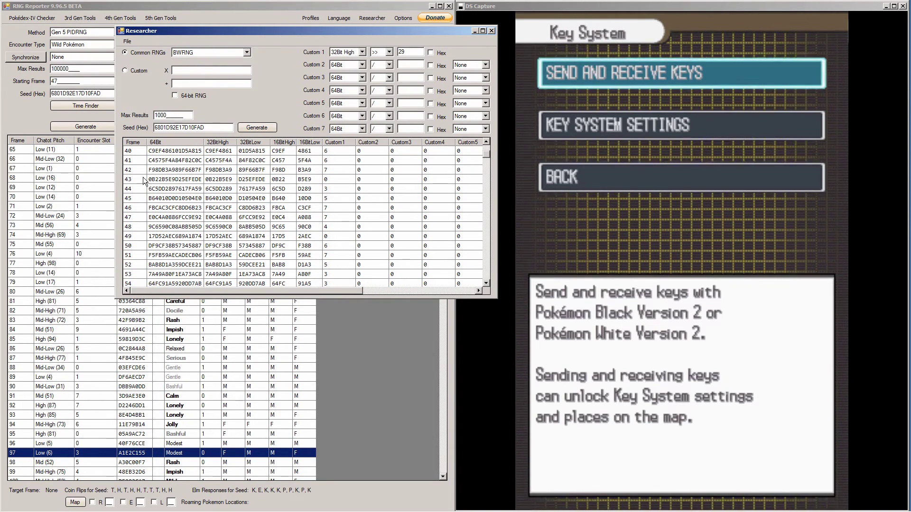
{"action": "left_click", "coordinate": [161, 219]}
{"action": "scroll", "coordinate": [164, 214], "scroll_direction": "down", "scroll_amount": 2}
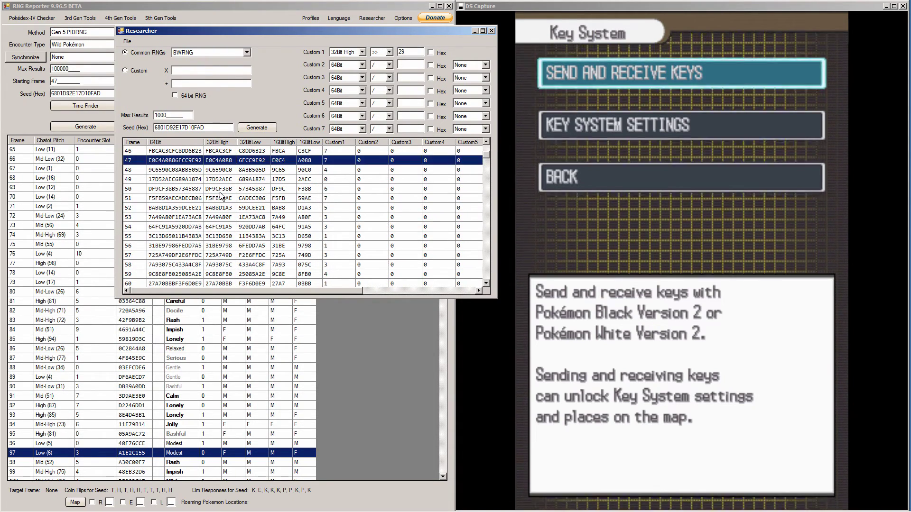
{"action": "left_click", "coordinate": [487, 283]}
{"action": "left_click", "coordinate": [487, 284]}
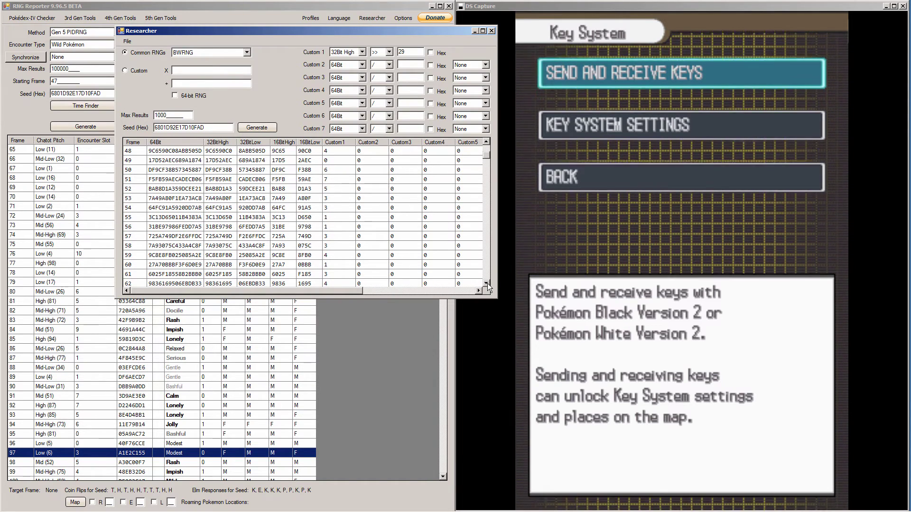
{"action": "left_click", "coordinate": [487, 142]}
{"action": "left_click_drag", "start_coordinate": [316, 30], "coordinate": [233, 19]}
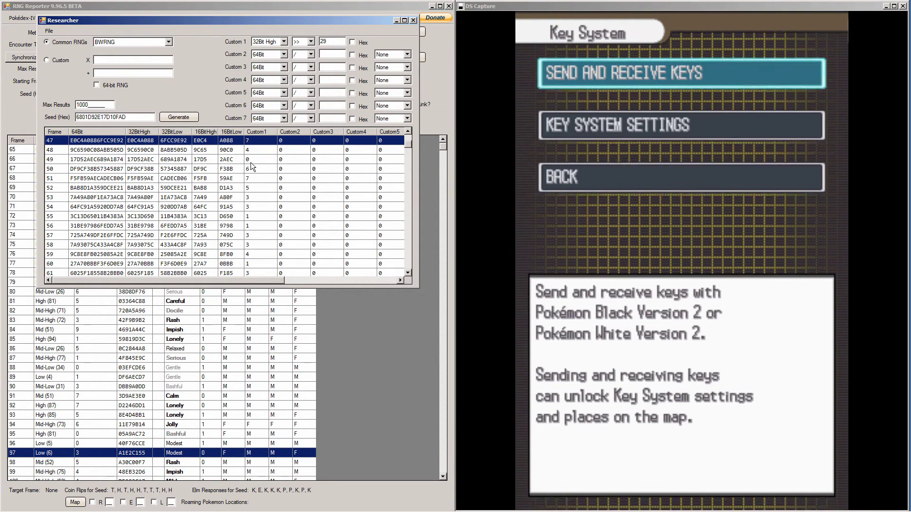
- Bring up the text document with the direction digit grid (701, 6 2, 543) and place it beside the Researcher to read it
{"action": "mouse_move", "coordinate": [257, 510]}
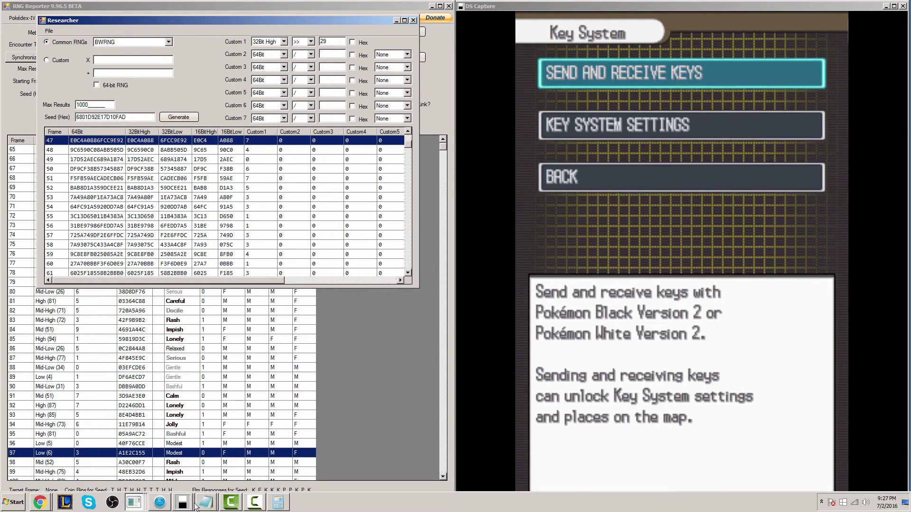
{"action": "mouse_move", "coordinate": [203, 505]}
{"action": "left_click", "coordinate": [206, 470]}
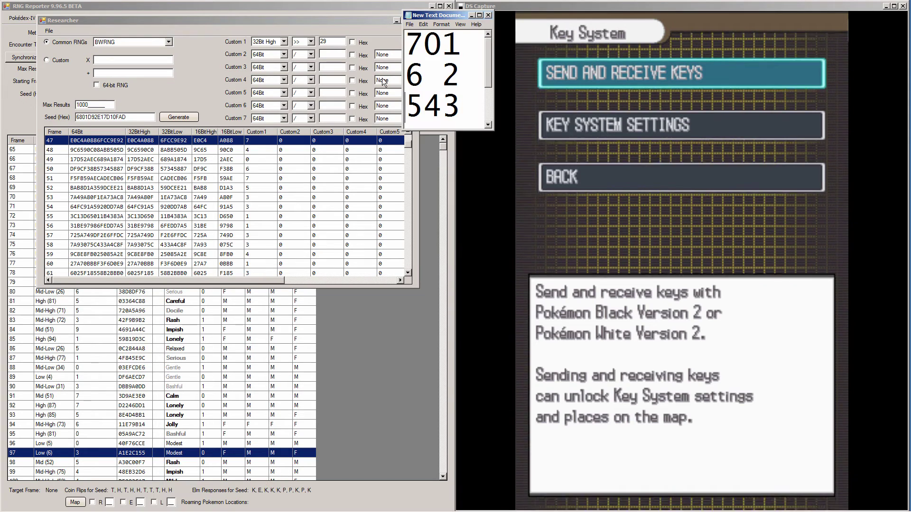
{"action": "left_click_drag", "start_coordinate": [439, 15], "coordinate": [465, 37]}
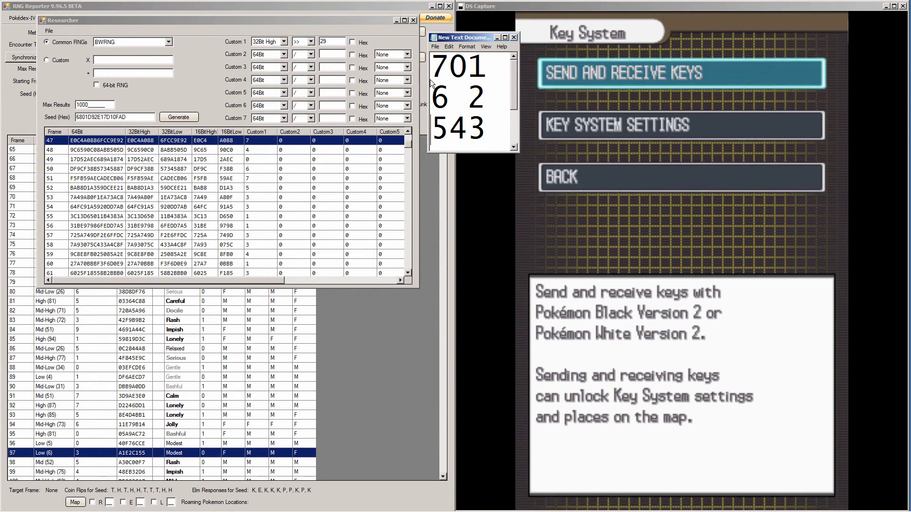
{"action": "left_click_drag", "start_coordinate": [432, 79], "coordinate": [469, 76]}
{"action": "left_click", "coordinate": [487, 75]}
{"action": "left_click", "coordinate": [489, 128]}
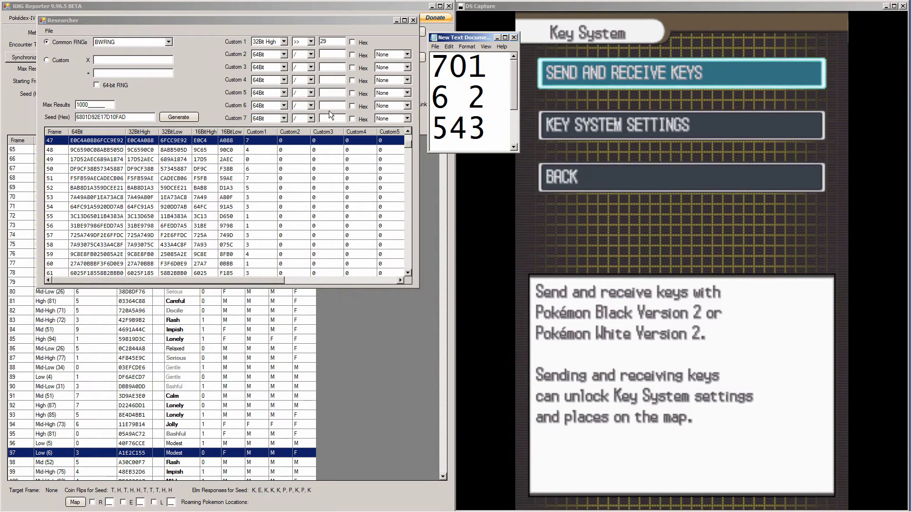
- Compare the Custom1 values of frames 47 and 48 with the digits in the direction grid
{"action": "left_click", "coordinate": [239, 149]}
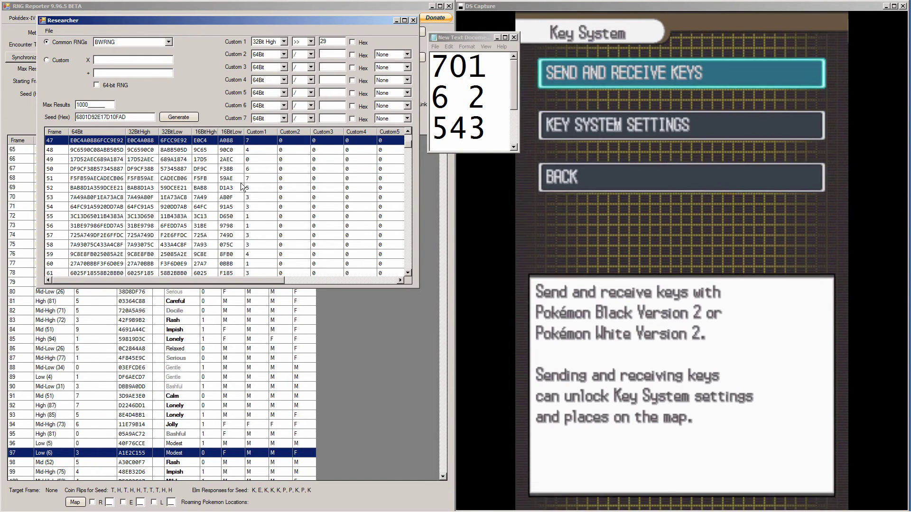
{"action": "left_click", "coordinate": [51, 140]}
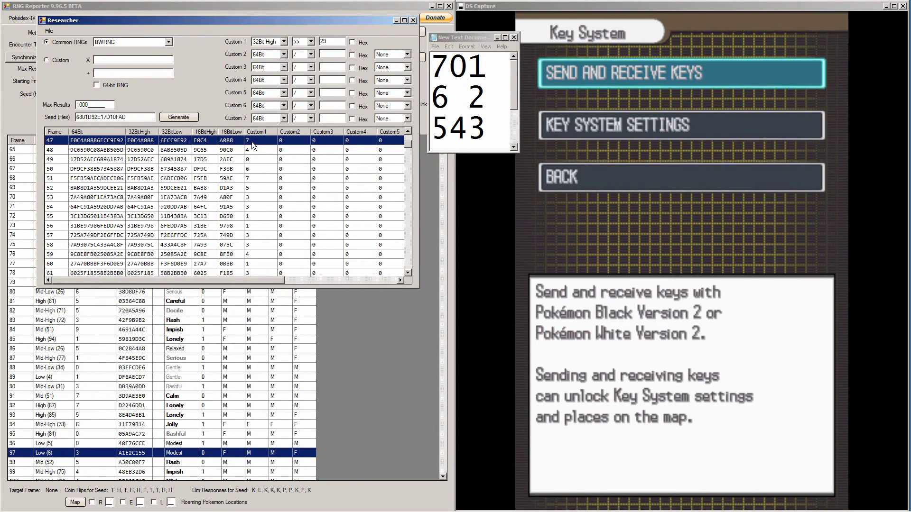
{"action": "left_click", "coordinate": [63, 150]}
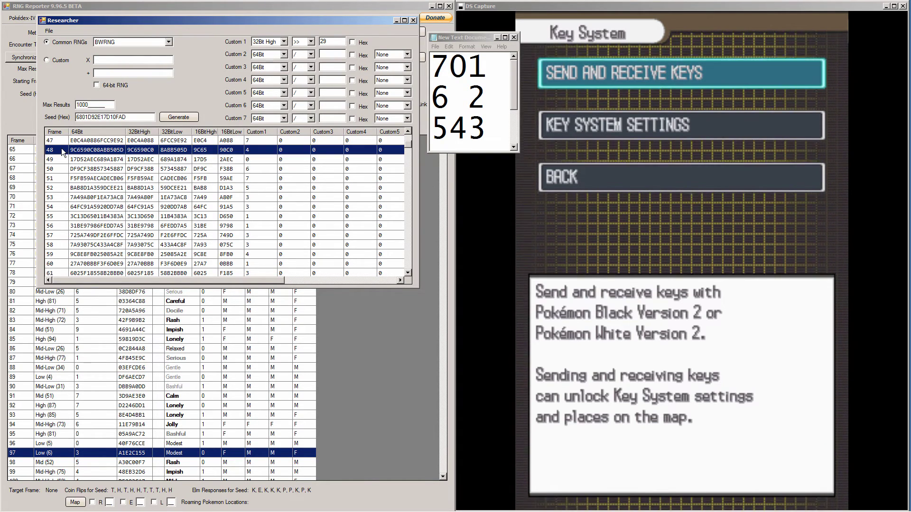
{"action": "left_click", "coordinate": [252, 142]}
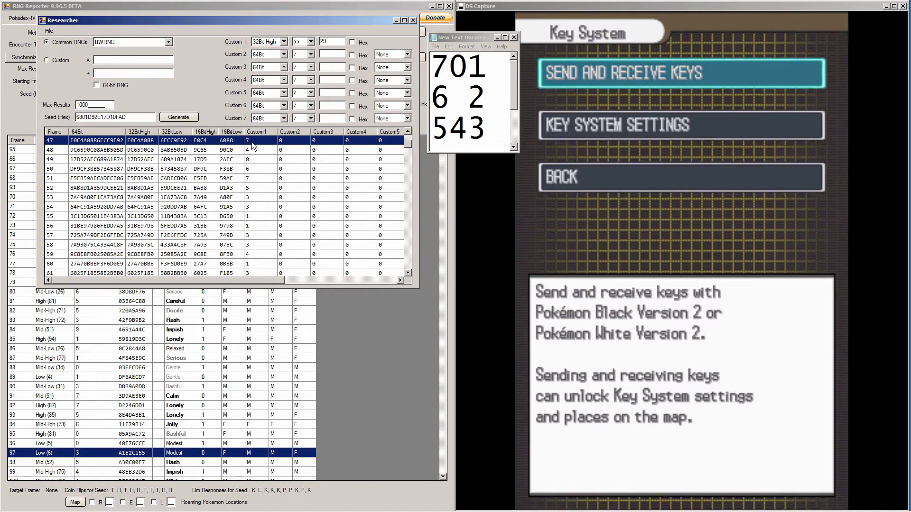
- Step back and forth through the Researcher rows between frames 47 and 56 to examine the Custom1 direction sequence, ending on frame 47
{"action": "key", "text": "Down"}
{"action": "key", "text": "Down"}
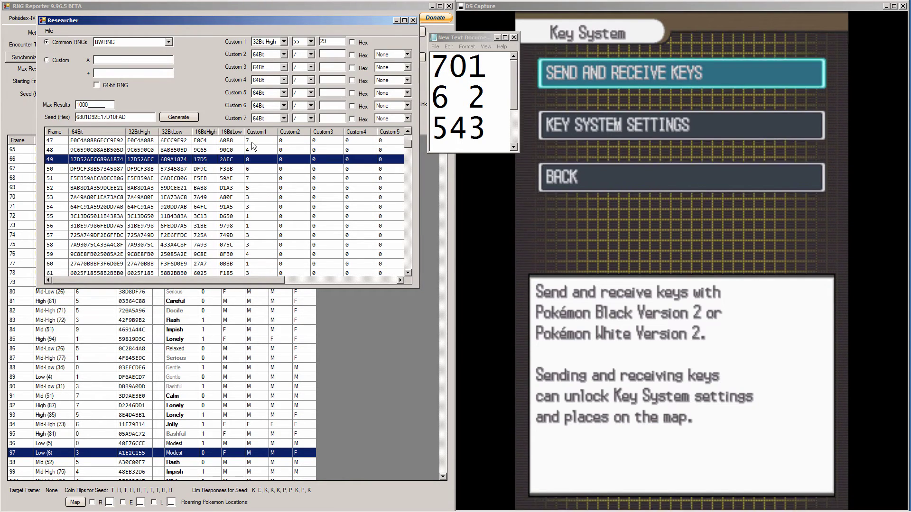
{"action": "key", "text": "Up"}
{"action": "key", "text": "Up"}
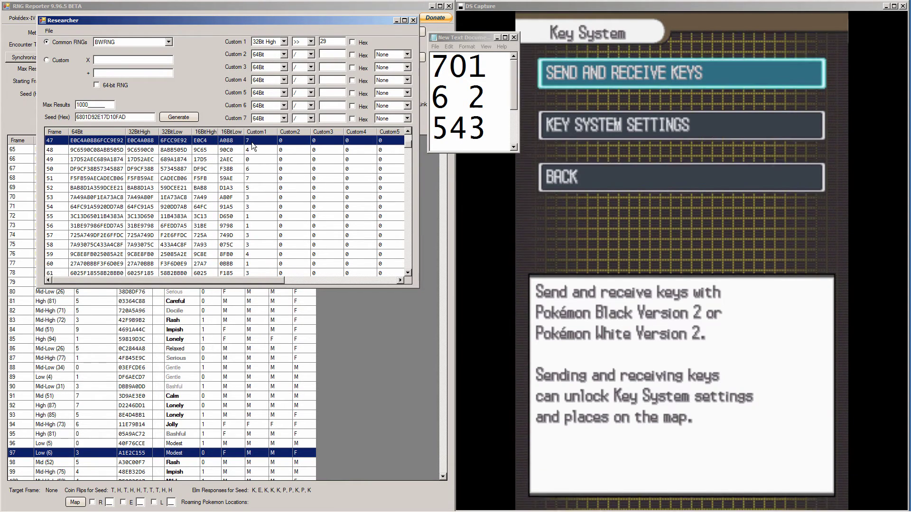
{"action": "key", "text": "Down"}
{"action": "key", "text": "Down"}
{"action": "key", "text": "Down"}
{"action": "key", "text": "Down"}
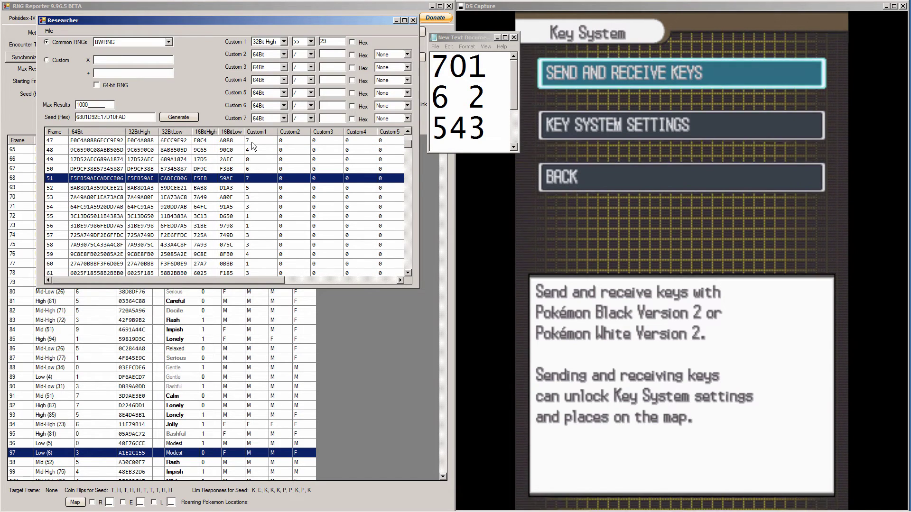
{"action": "key", "text": "Down"}
{"action": "key", "text": "Down"}
{"action": "key", "text": "Down"}
{"action": "key", "text": "Down"}
{"action": "key", "text": "Up"}
{"action": "key", "text": "Up"}
{"action": "key", "text": "Up"}
{"action": "key", "text": "Up"}
{"action": "key", "text": "Up"}
{"action": "key", "text": "Up"}
{"action": "key", "text": "Up"}
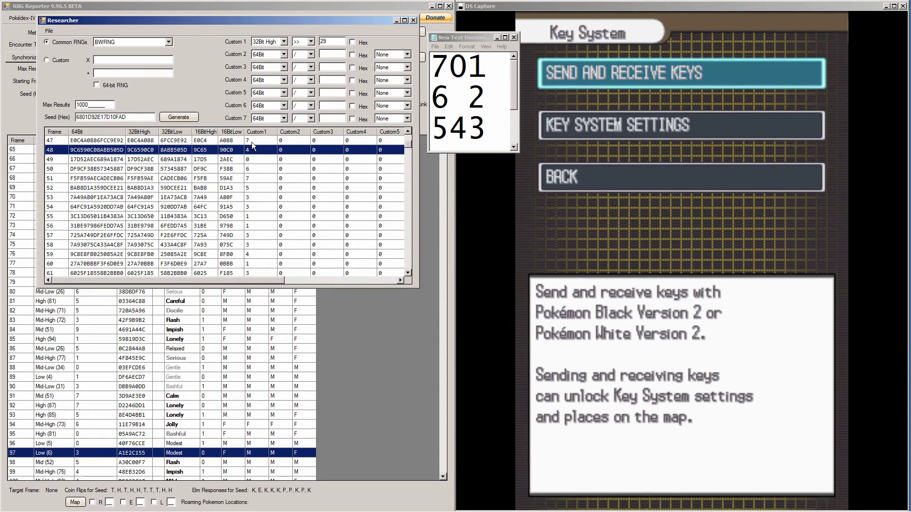
{"action": "key", "text": "Down"}
{"action": "key", "text": "Down"}
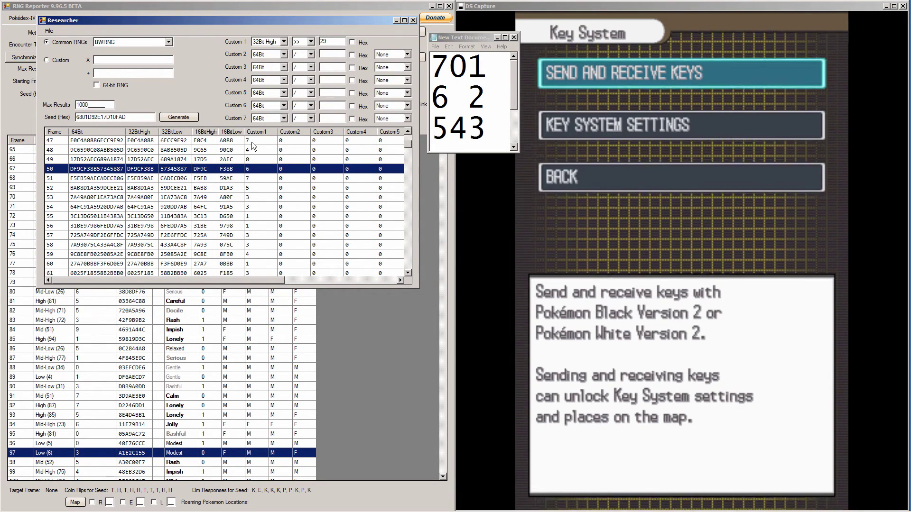
{"action": "key", "text": "Down"}
{"action": "key", "text": "Down"}
{"action": "key", "text": "Down"}
{"action": "key", "text": "Down"}
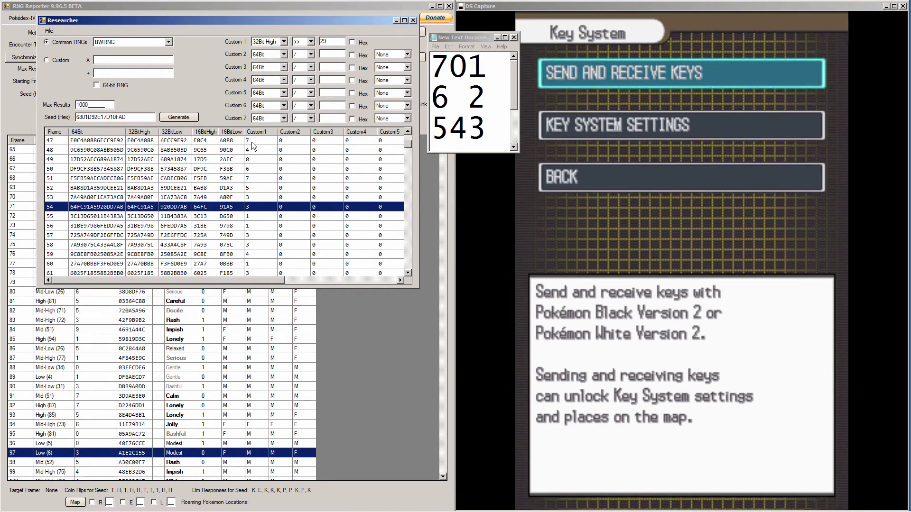
{"action": "key", "text": "Down"}
{"action": "key", "text": "Down"}
{"action": "key", "text": "Up"}
{"action": "key", "text": "Up"}
{"action": "key", "text": "Up"}
{"action": "key", "text": "Up"}
{"action": "key", "text": "Up"}
{"action": "key", "text": "Up"}
{"action": "key", "text": "Up"}
{"action": "key", "text": "Up"}
{"action": "key", "text": "Up"}
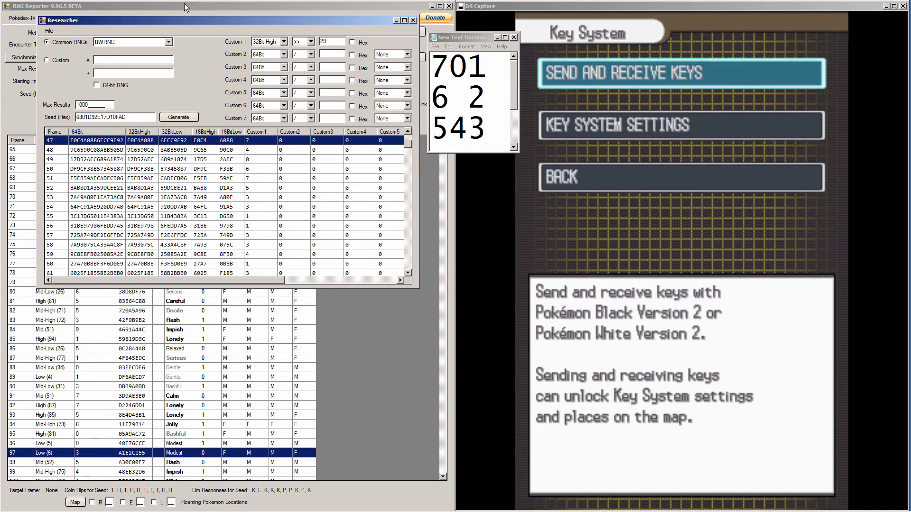
- Bring the 5th Generation Time Finder to the front and arrange it below the Researcher so both result lists can be read
{"action": "left_click_drag", "start_coordinate": [174, 18], "coordinate": [155, 16]}
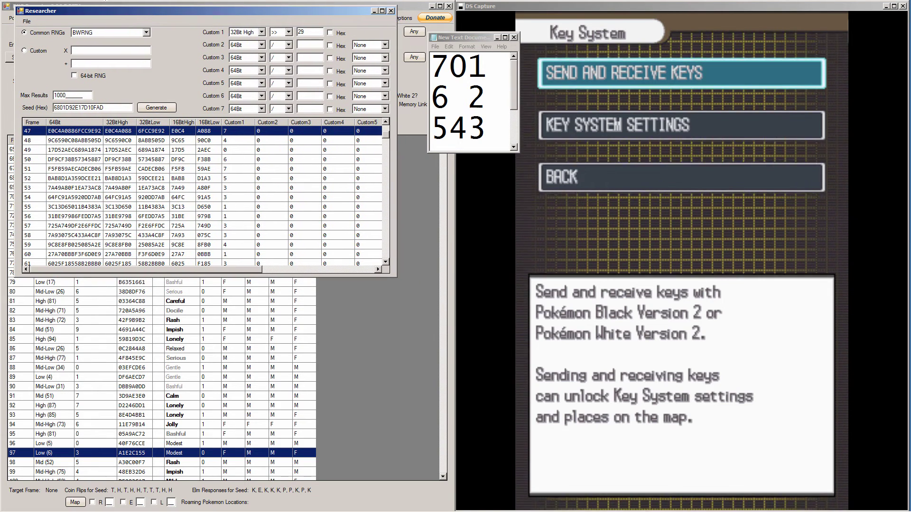
{"action": "mouse_move", "coordinate": [189, 510]}
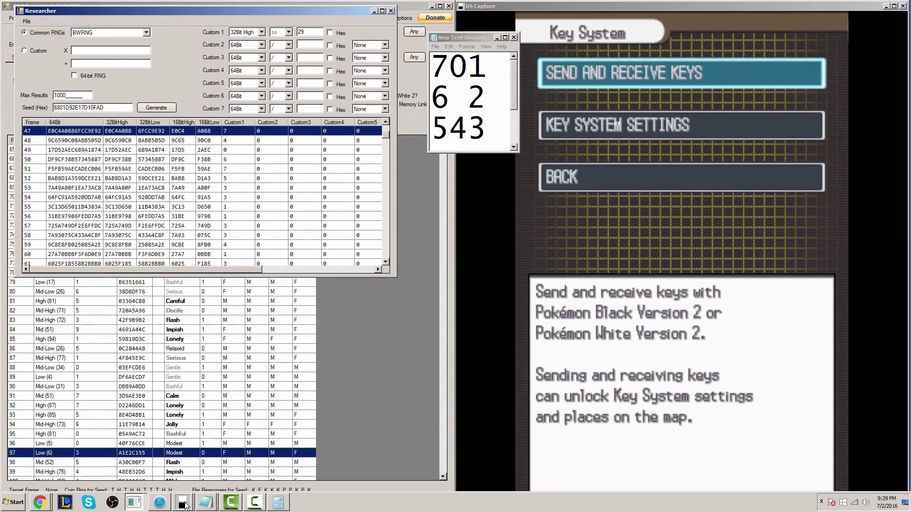
{"action": "left_click", "coordinate": [133, 505]}
{"action": "left_click", "coordinate": [122, 472]}
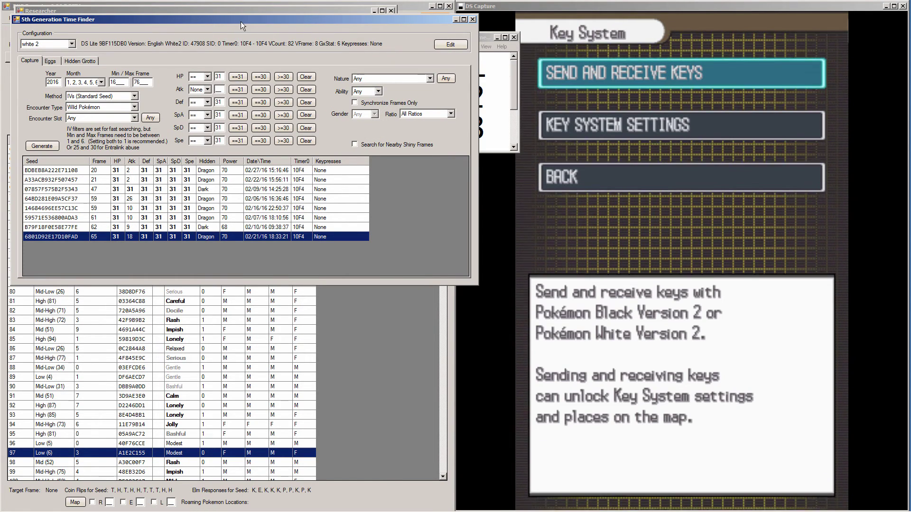
{"action": "left_click_drag", "start_coordinate": [241, 20], "coordinate": [240, 220]}
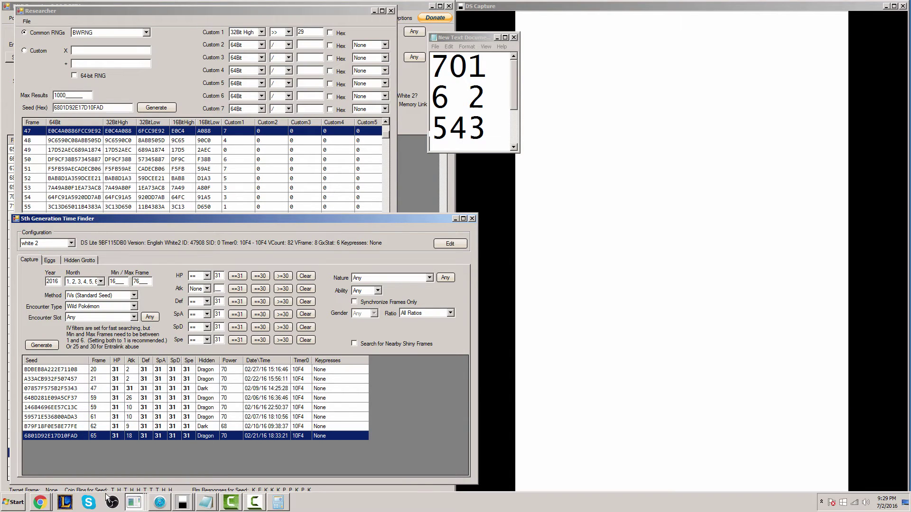
- Switch to EonTimer, place it over the Researcher, set Target Seconds to 21 and start the timer
{"action": "left_click", "coordinate": [160, 505]}
{"action": "left_click_drag", "start_coordinate": [138, 32], "coordinate": [138, 17]}
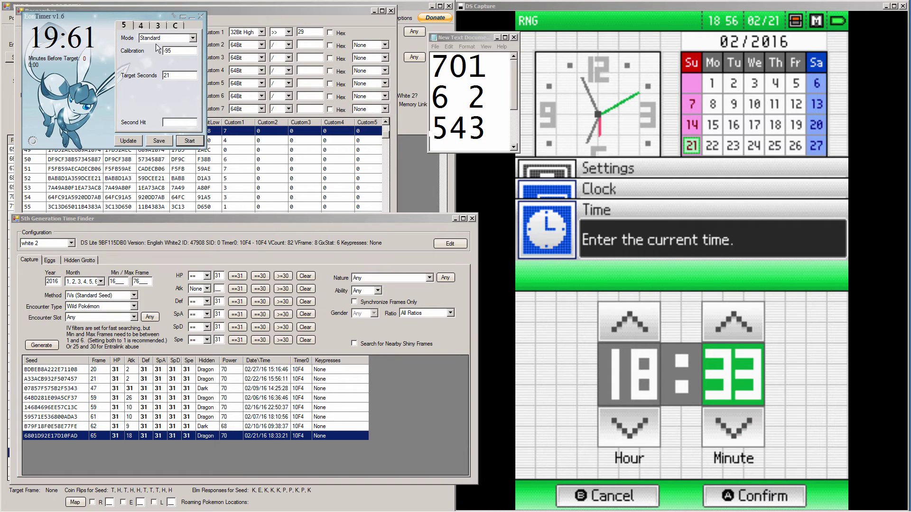
{"action": "double_click", "coordinate": [180, 77]}
{"action": "type", "text": "21"}
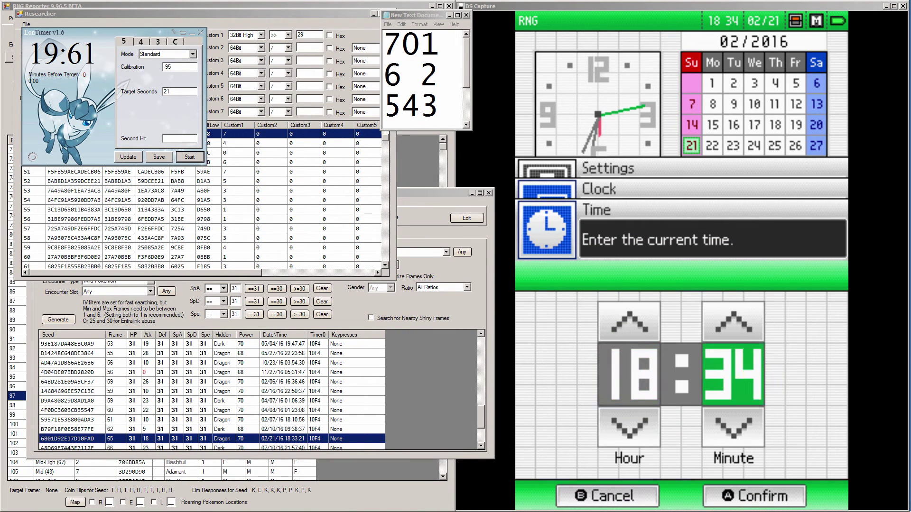
{"action": "left_click", "coordinate": [194, 159]}
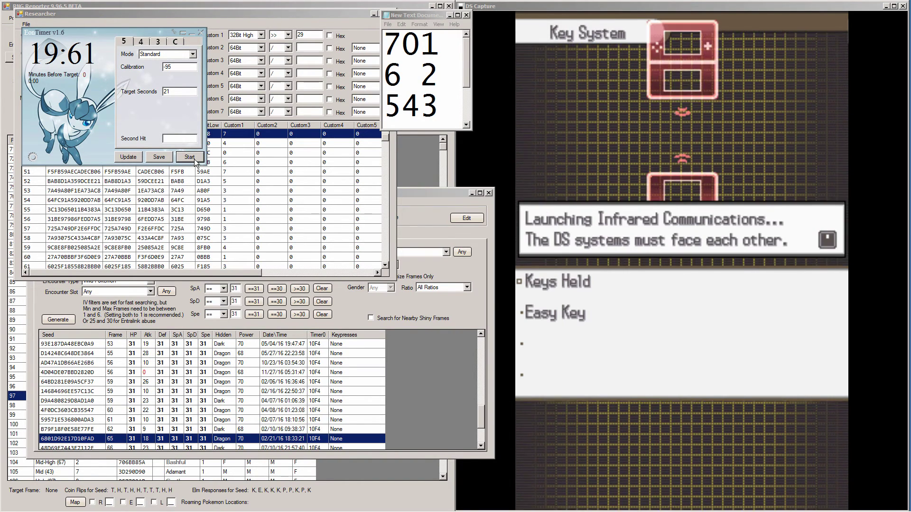
- Return to the Researcher and move the direction grid document clear of its columns
{"action": "left_click", "coordinate": [236, 156]}
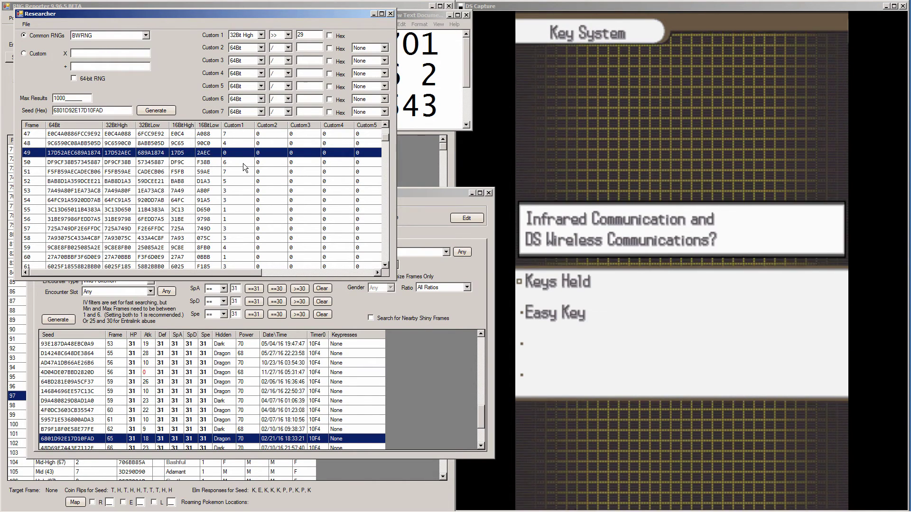
{"action": "left_click_drag", "start_coordinate": [440, 19], "coordinate": [461, 16]}
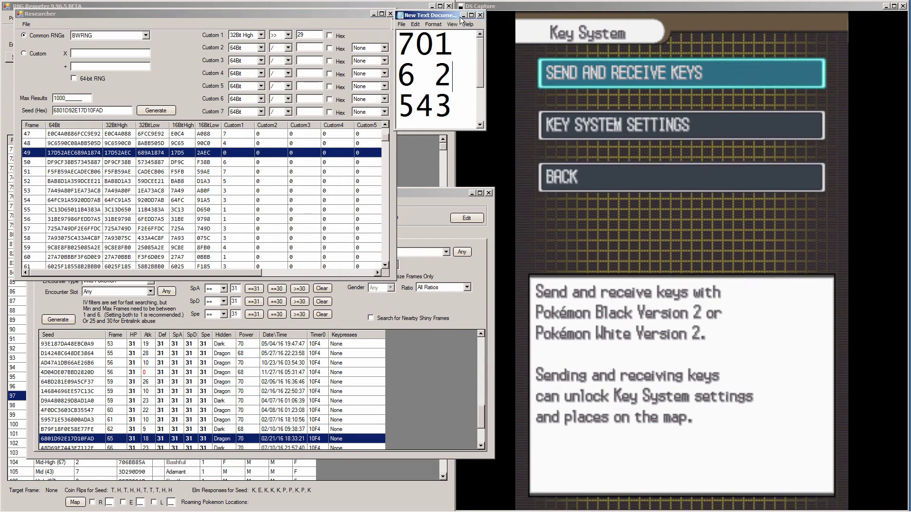
{"action": "left_click", "coordinate": [331, 171]}
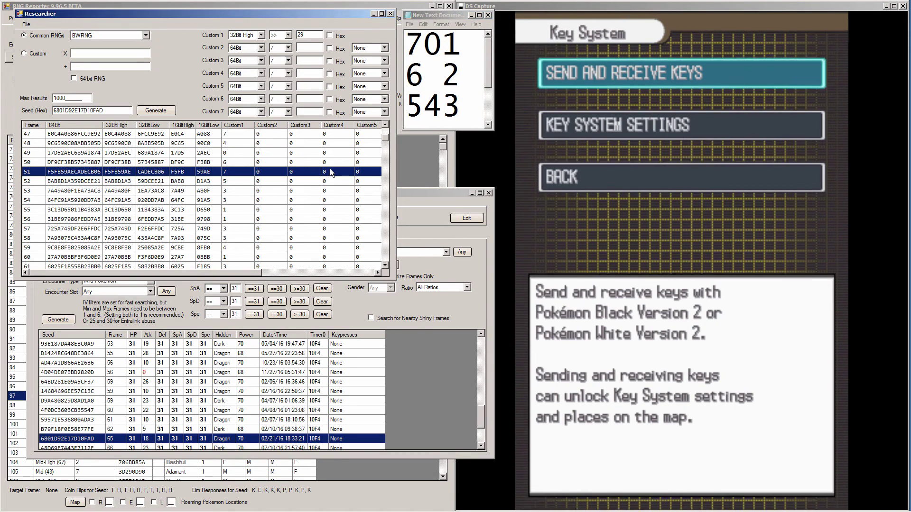
- Follow the Custom1 directions in the Researcher row by row from frame 47 to frame 53
{"action": "left_click", "coordinate": [269, 134]}
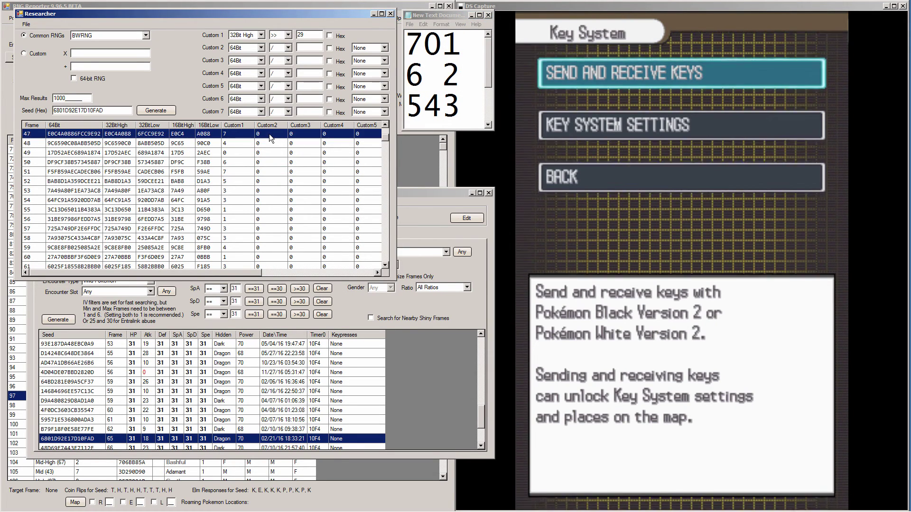
{"action": "key", "text": "Down"}
{"action": "key", "text": "Down"}
{"action": "key", "text": "Down"}
{"action": "key", "text": "Down"}
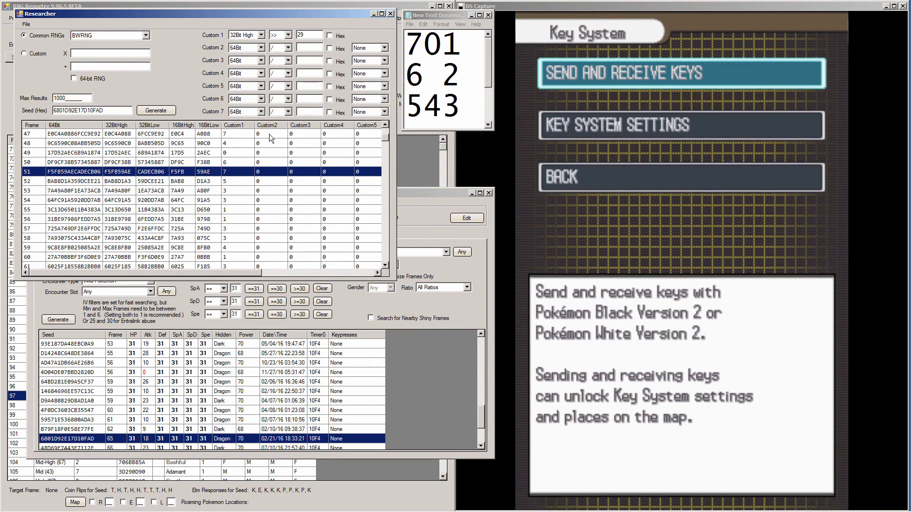
{"action": "key", "text": "Down"}
{"action": "key", "text": "Down"}
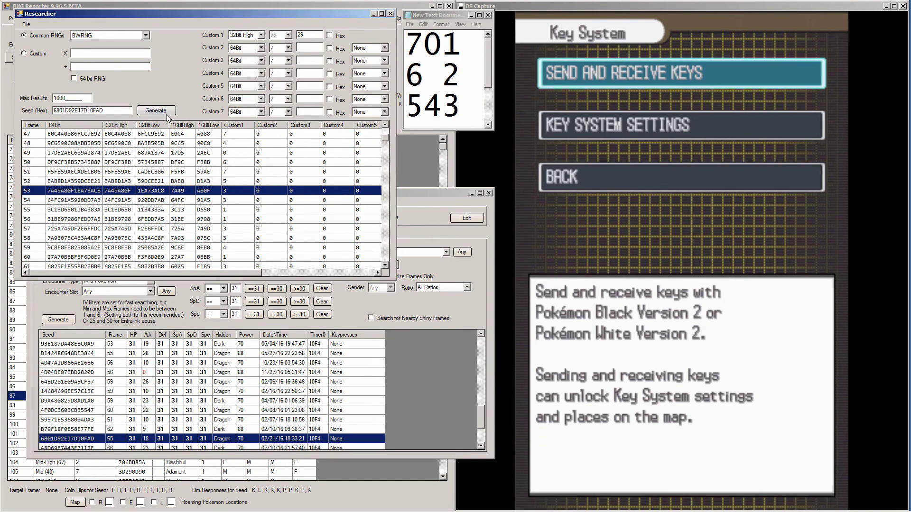
- Restart the Researcher row tracking at frame 47 and advance the selection to frame 55 while checking Custom1
{"action": "left_click", "coordinate": [219, 134]}
{"action": "key", "text": "Down"}
{"action": "key", "text": "Down"}
{"action": "key", "text": "Down"}
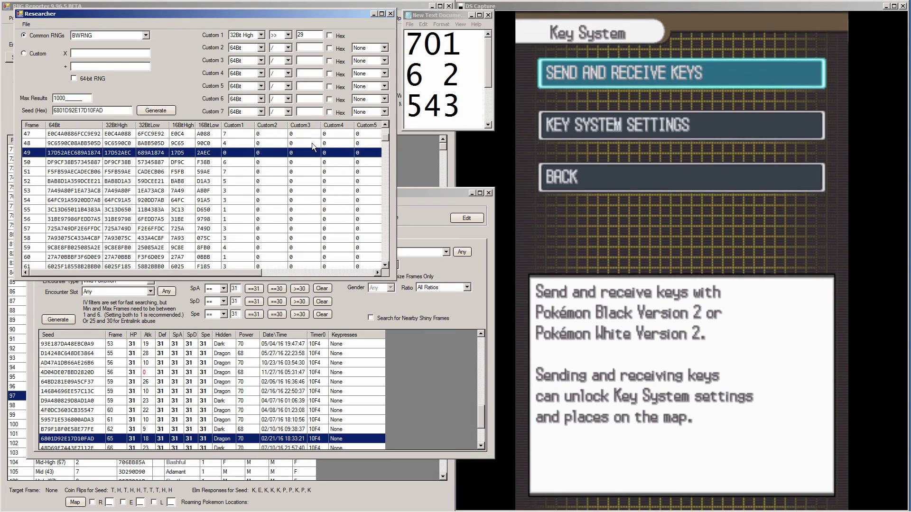
{"action": "key", "text": "Down"}
{"action": "key", "text": "Down"}
{"action": "key", "text": "Down"}
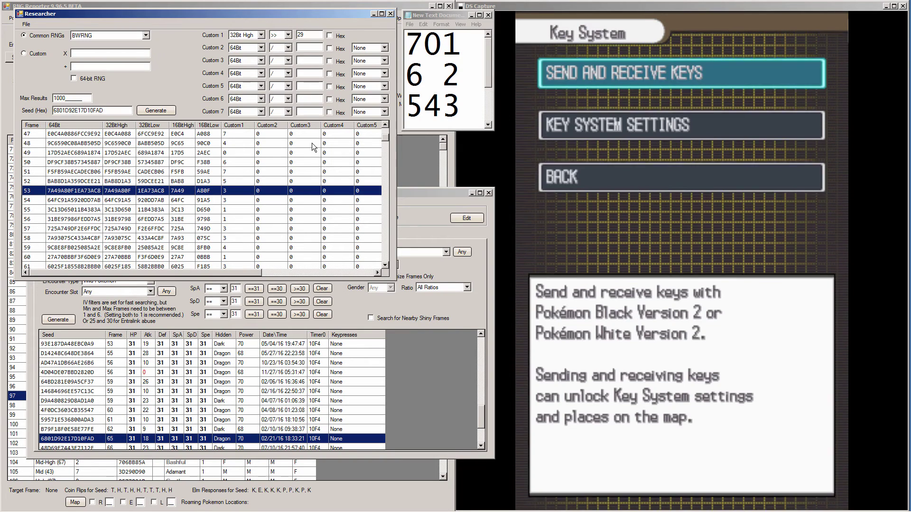
{"action": "key", "text": "Down"}
{"action": "key", "text": "Down"}
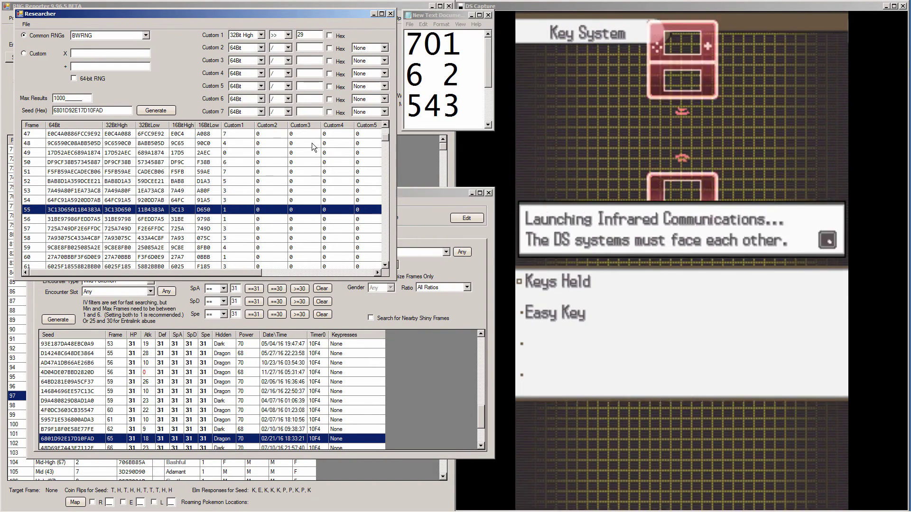
- Advance the Researcher selection from frame 55 to frame 67, moving two rows for each Key System communication attempt
{"action": "key", "text": "Down"}
{"action": "key", "text": "Down"}
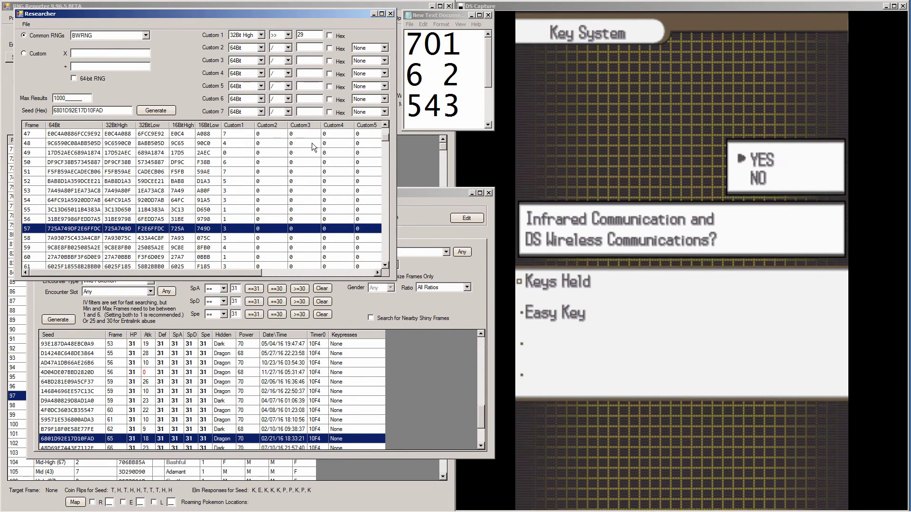
{"action": "key", "text": "Down"}
{"action": "key", "text": "Down"}
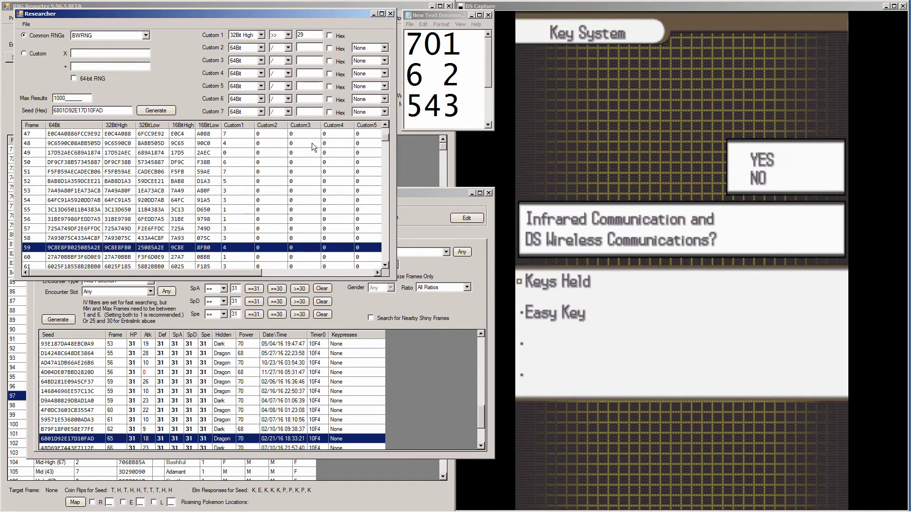
{"action": "key", "text": "Down"}
{"action": "key", "text": "Down"}
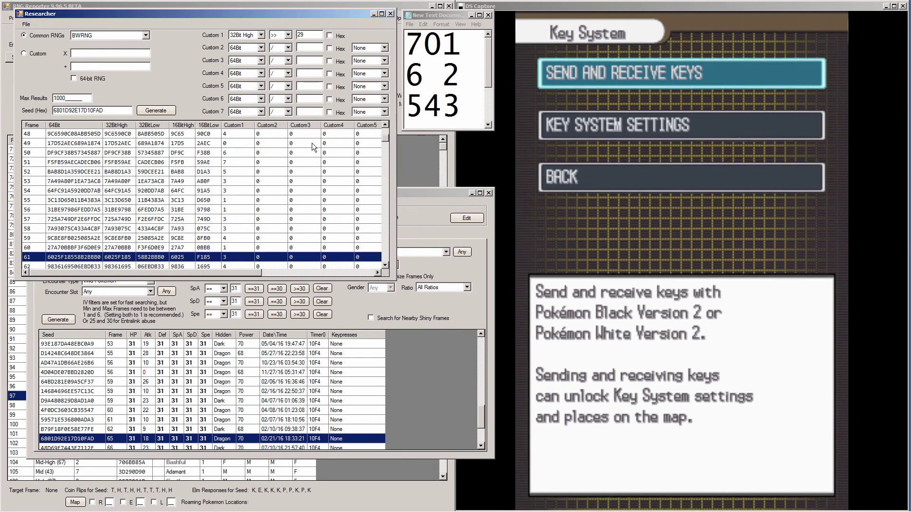
{"action": "key", "text": "Down"}
{"action": "key", "text": "Down"}
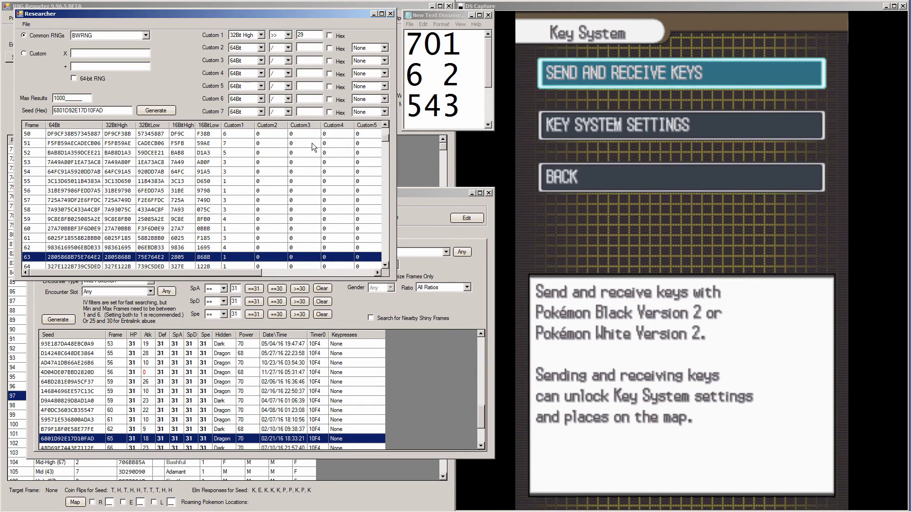
{"action": "key", "text": "Down"}
{"action": "key", "text": "Down"}
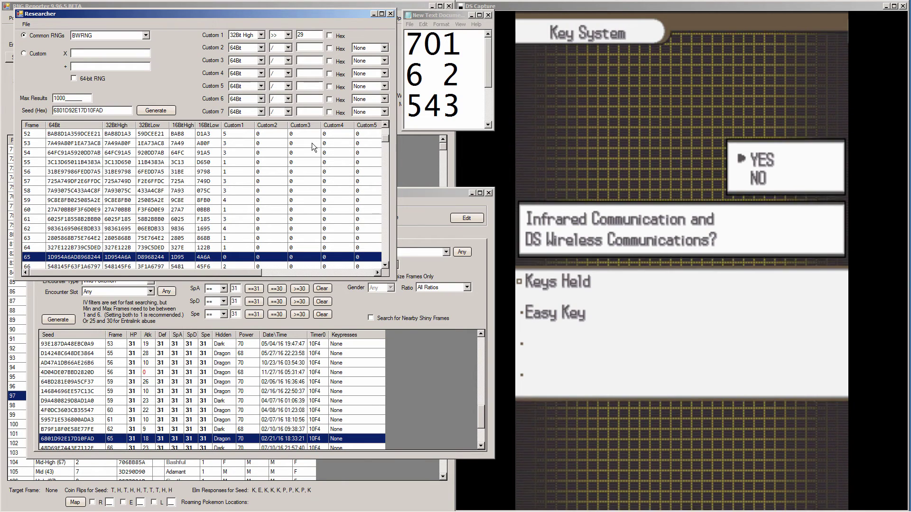
{"action": "key", "text": "Down"}
{"action": "key", "text": "Down"}
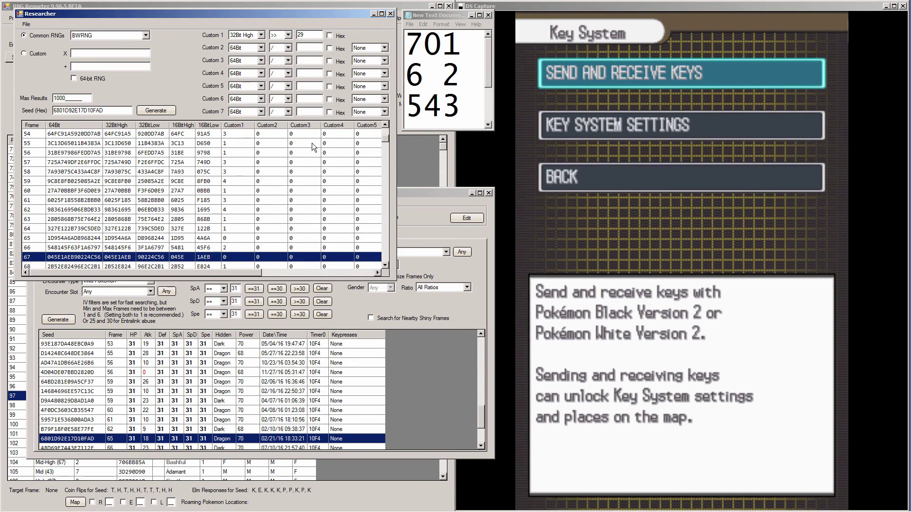
- Move the Researcher selection 20 rows ahead from frame 67 to frame 87
{"action": "key", "text": "Down"}
{"action": "key", "text": "Down"}
{"action": "key", "text": "Down"}
{"action": "key", "text": "Down"}
{"action": "key", "text": "Down"}
{"action": "key", "text": "Down"}
{"action": "key", "text": "Down"}
{"action": "key", "text": "Down"}
{"action": "key", "text": "Down"}
{"action": "key", "text": "Down"}
{"action": "key", "text": "Down"}
{"action": "key", "text": "Down"}
{"action": "key", "text": "Down"}
{"action": "key", "text": "Down"}
{"action": "key", "text": "Down"}
{"action": "key", "text": "Down"}
{"action": "key", "text": "Down"}
{"action": "key", "text": "Down"}
{"action": "key", "text": "Down"}
{"action": "key", "text": "Down"}
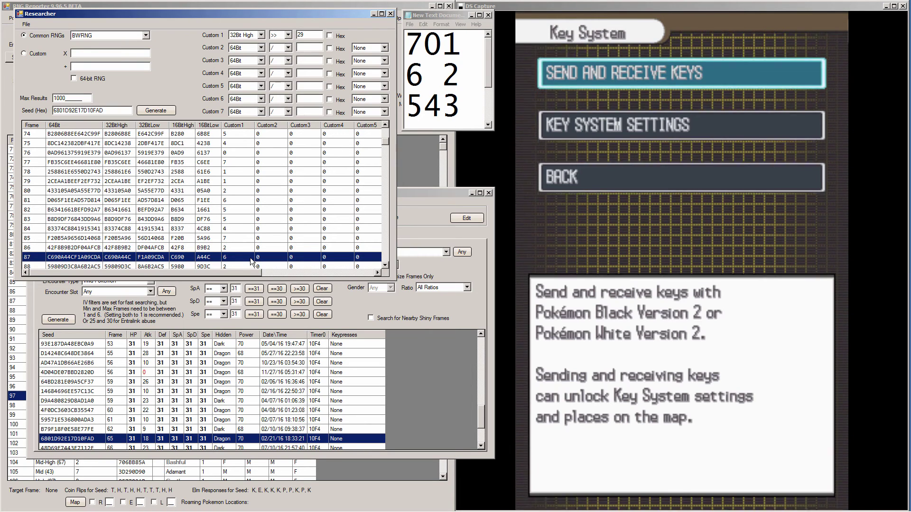
- Continue the Researcher row tracking through frame 89 and select frame 91
{"action": "key", "text": "Down"}
{"action": "key", "text": "Down"}
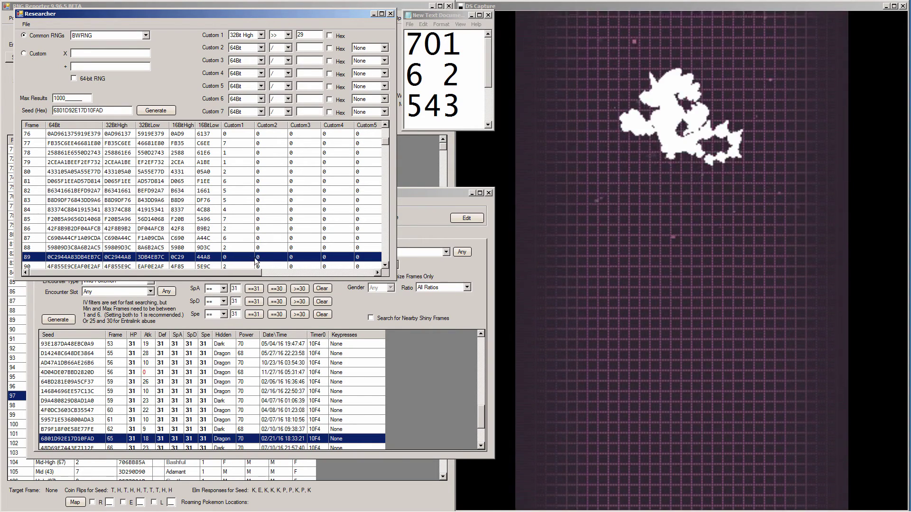
{"action": "scroll", "coordinate": [254, 258], "scroll_direction": "down", "scroll_amount": 1}
{"action": "left_click", "coordinate": [226, 248]}
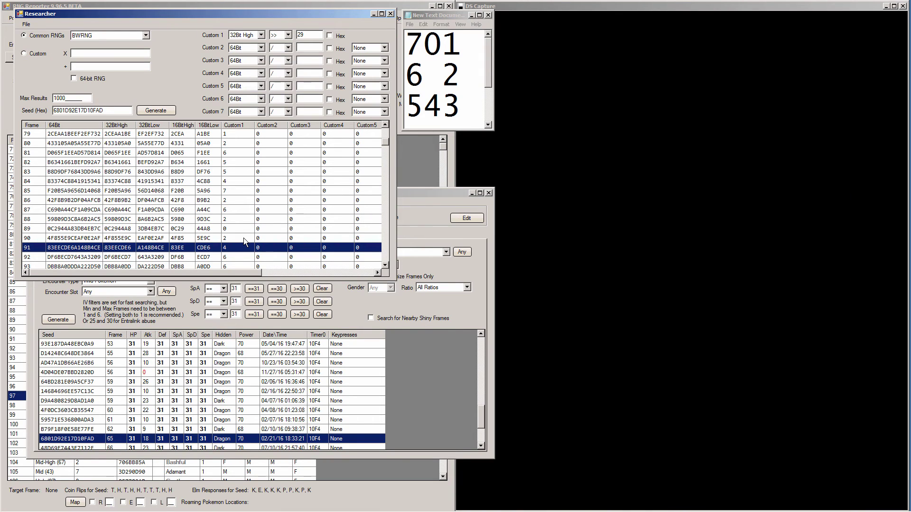
- Switch to DS Capture, and return to RNG Reporter's main frame list with the 5th Generation Time Finder brought to the front
{"action": "left_click", "coordinate": [630, 243]}
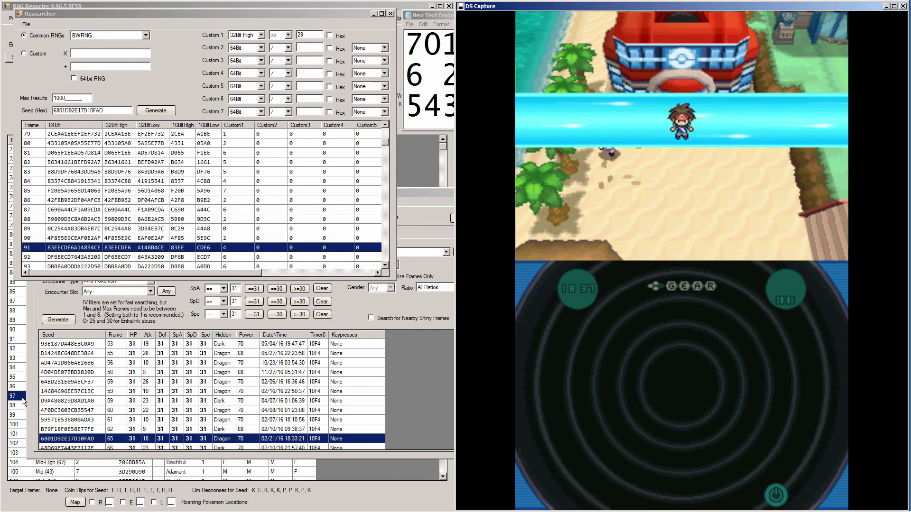
{"action": "left_click", "coordinate": [167, 445]}
{"action": "left_click", "coordinate": [18, 397]}
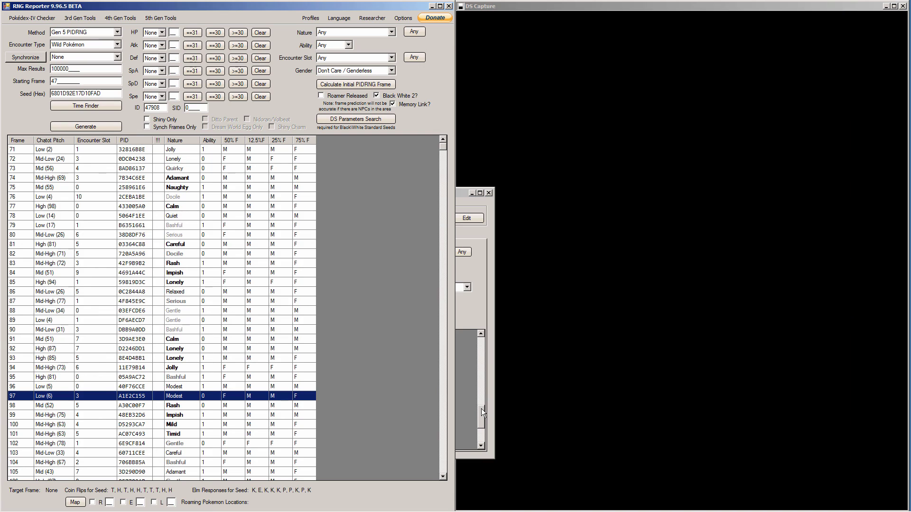
{"action": "left_click", "coordinate": [484, 411]}
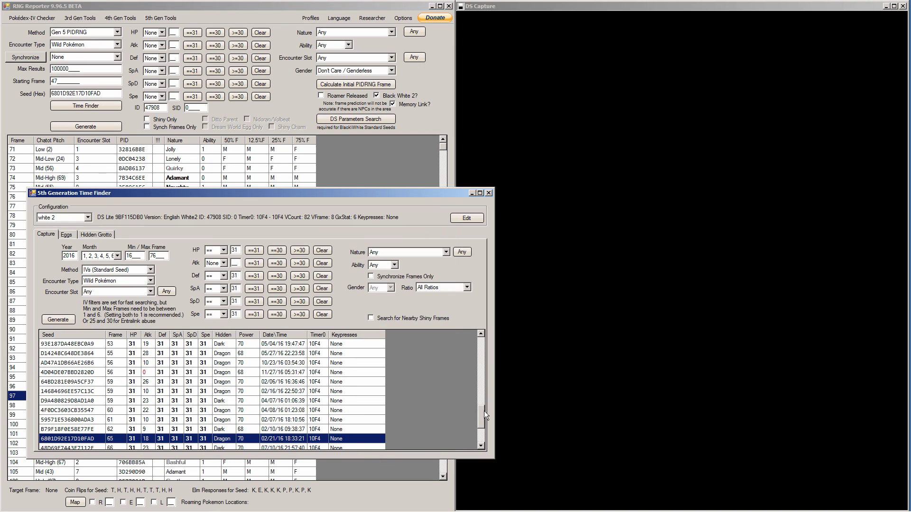